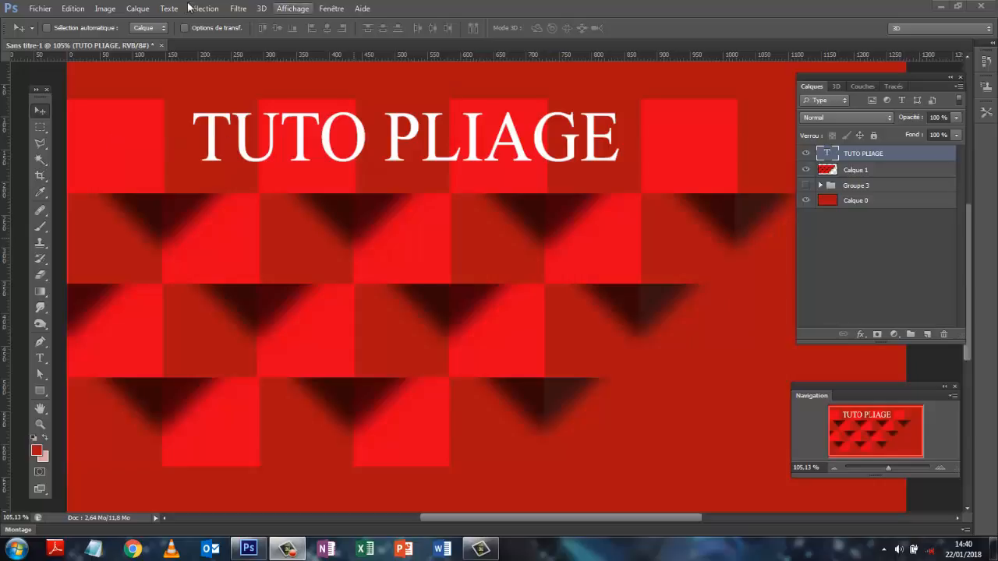
- Create a new 1280 × 720 px RGB document at 72 pixels/inch with a white background and show its grid
left_click(42, 10)
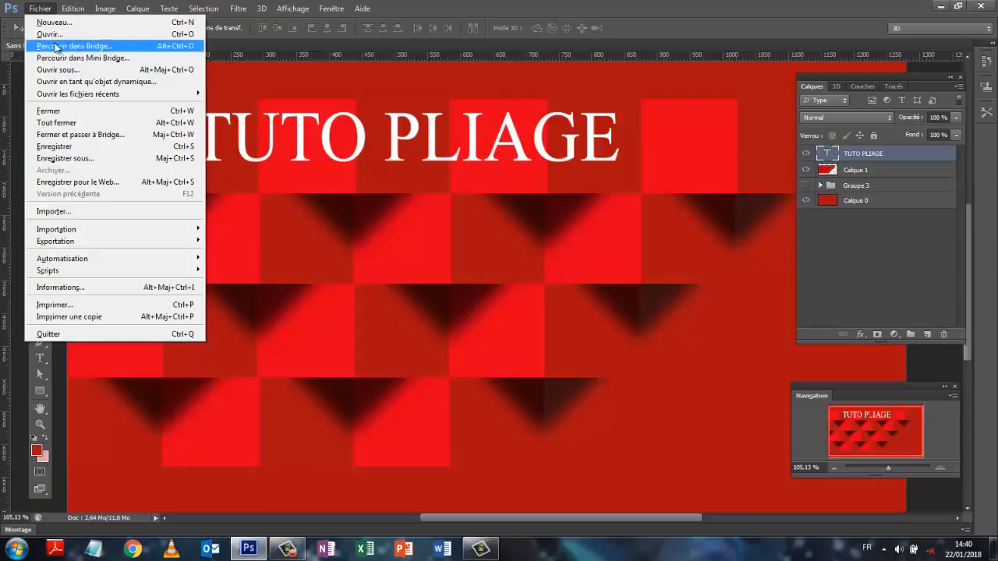
key("Escape")
key("ctrl+n")
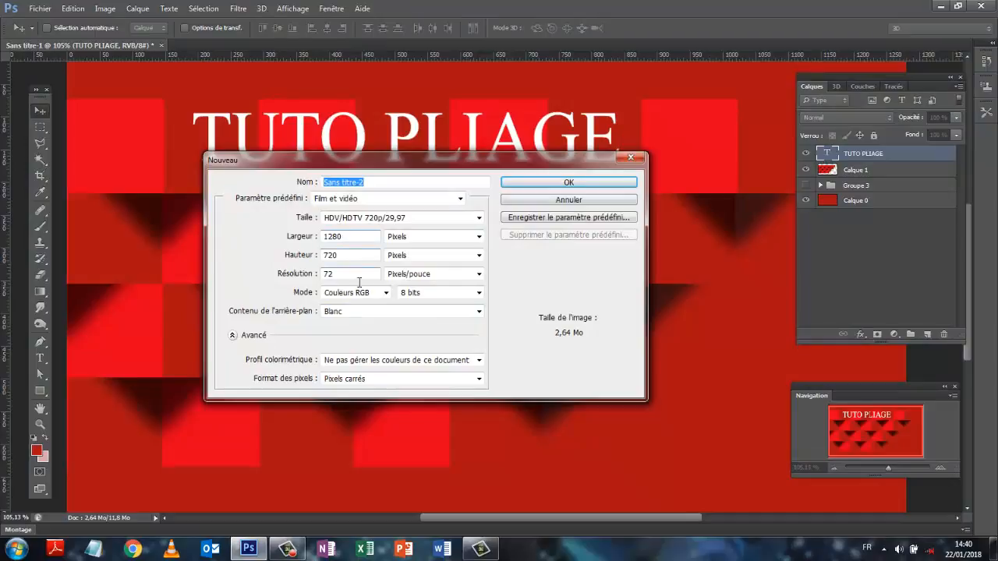
left_click(536, 187)
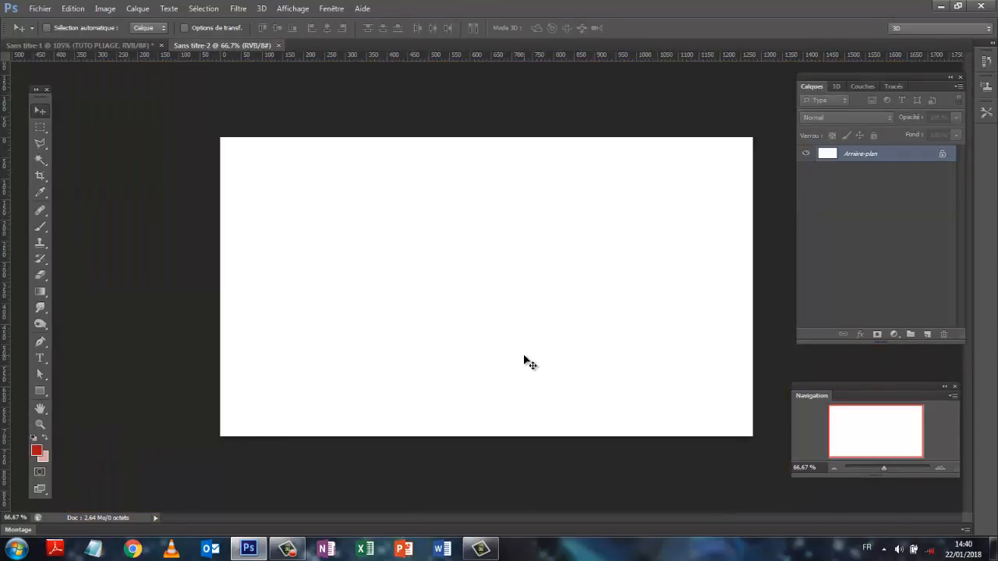
left_click(295, 9)
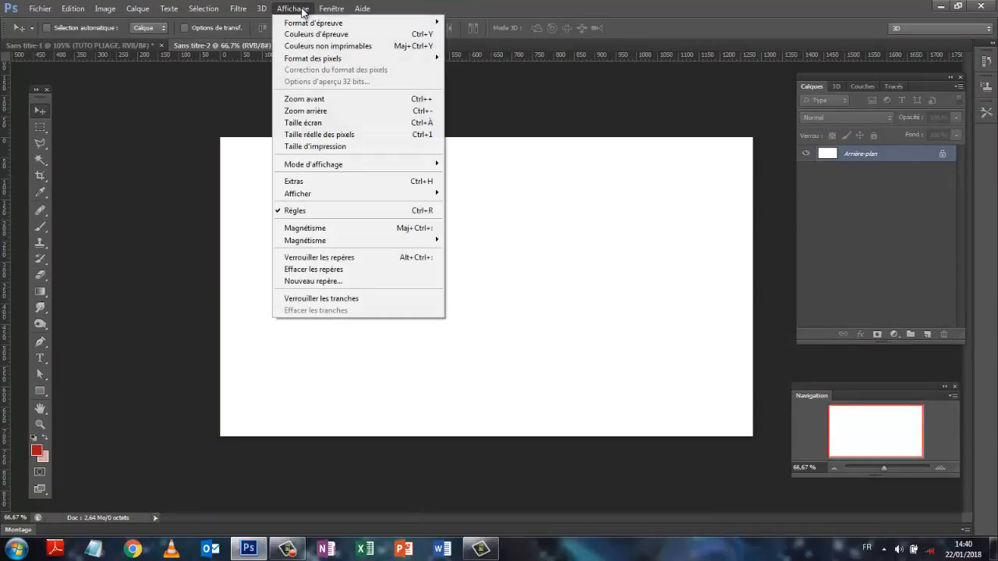
left_click(295, 184)
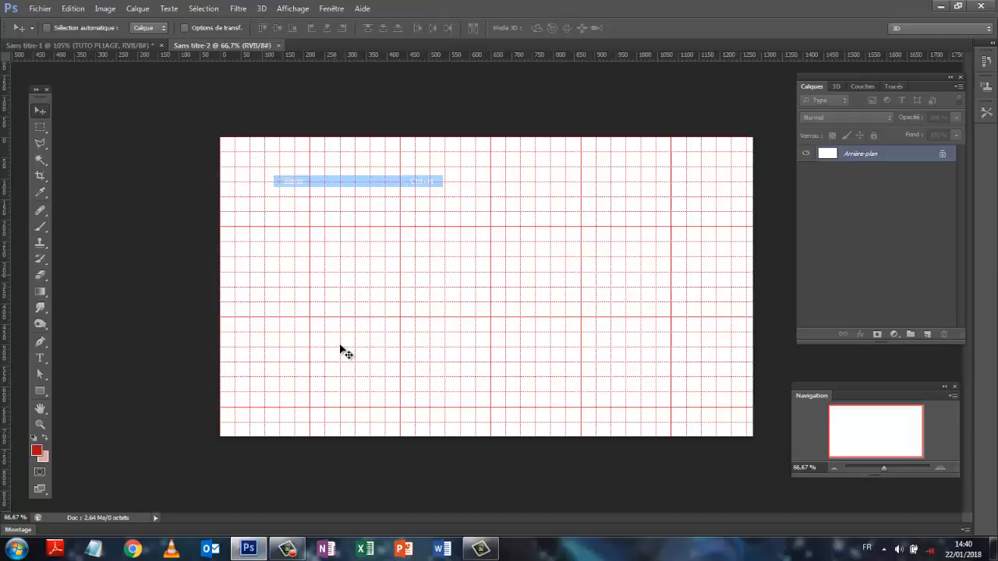
- Draw a dark red rectangle about 200 px wide and 180 px high and move it to the upper-right area of the canvas
left_click(41, 391)
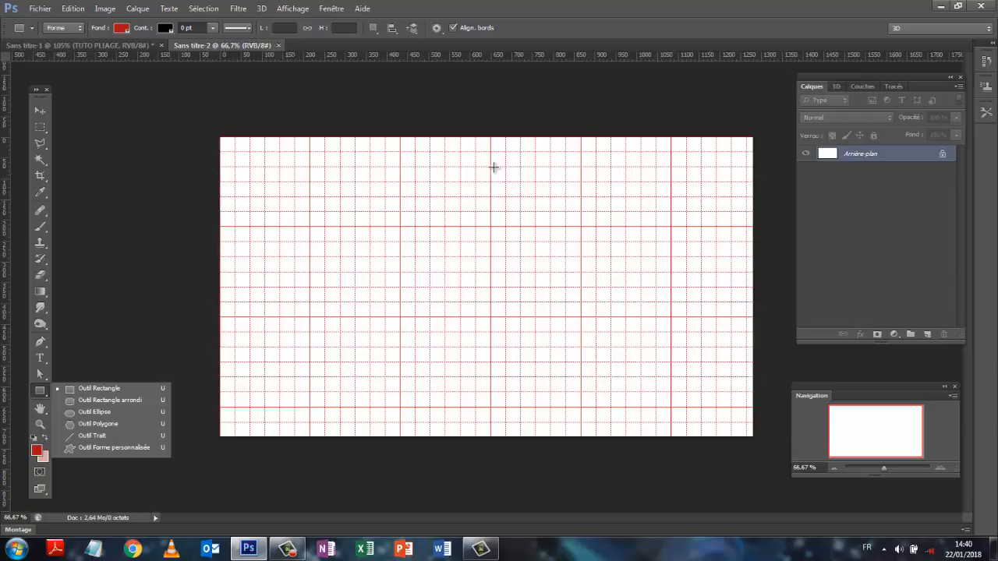
left_click_drag(491, 167, 532, 204)
key("v")
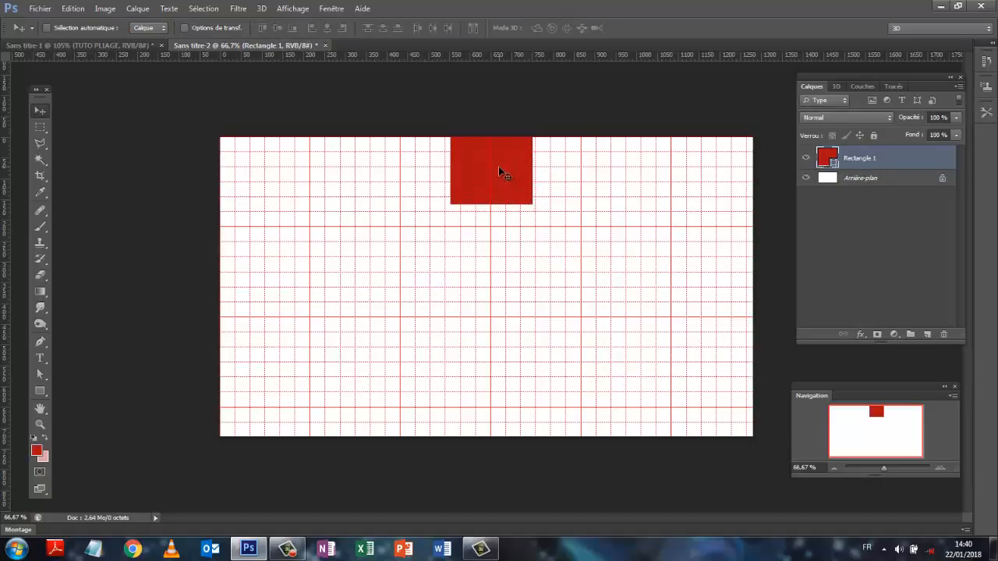
left_click_drag(517, 172, 637, 191)
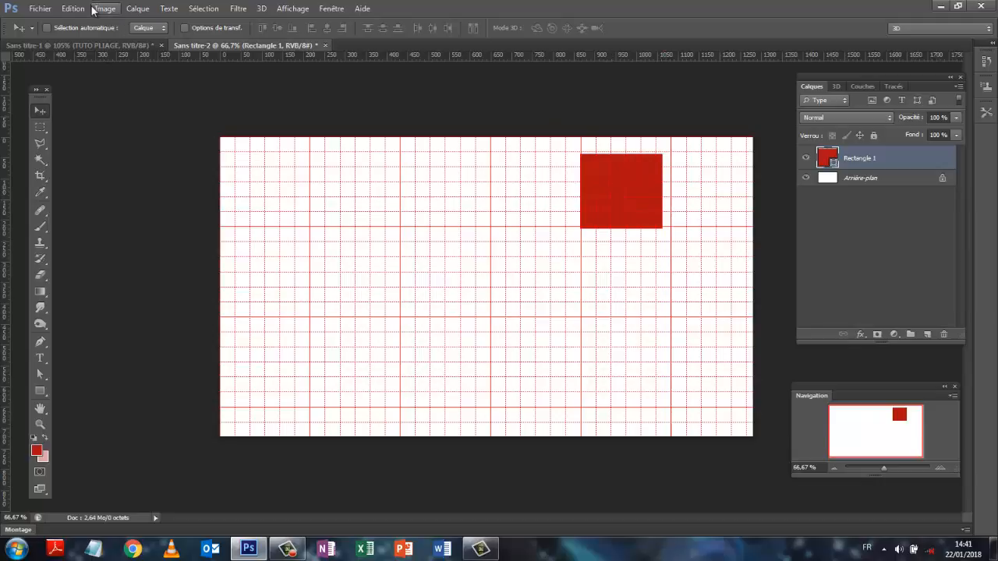
- Free-transform the rectangle to 90.40 % of its width and extend its upper edge slightly to make it nearly square
left_click(204, 9)
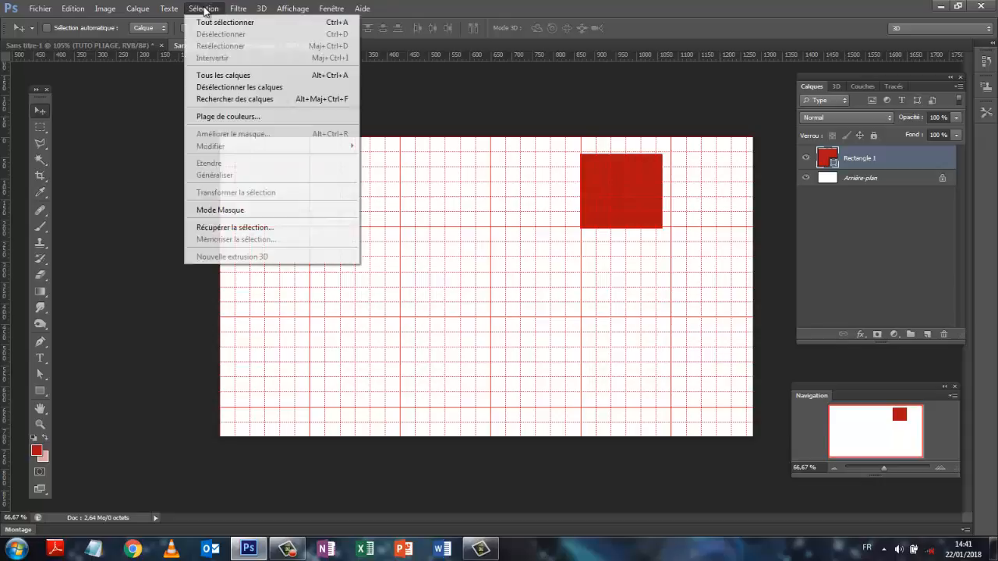
mouse_move(76, 11)
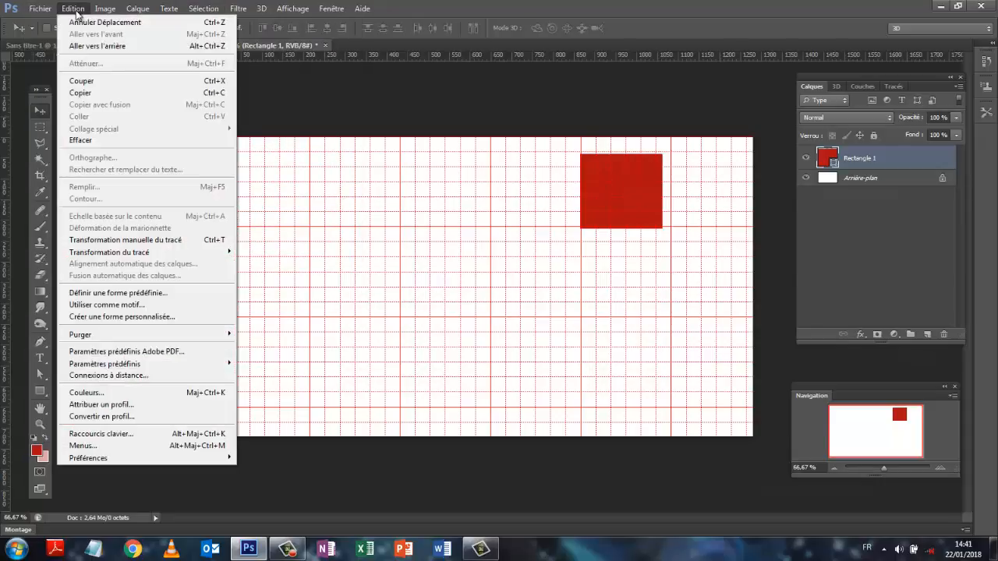
left_click(104, 240)
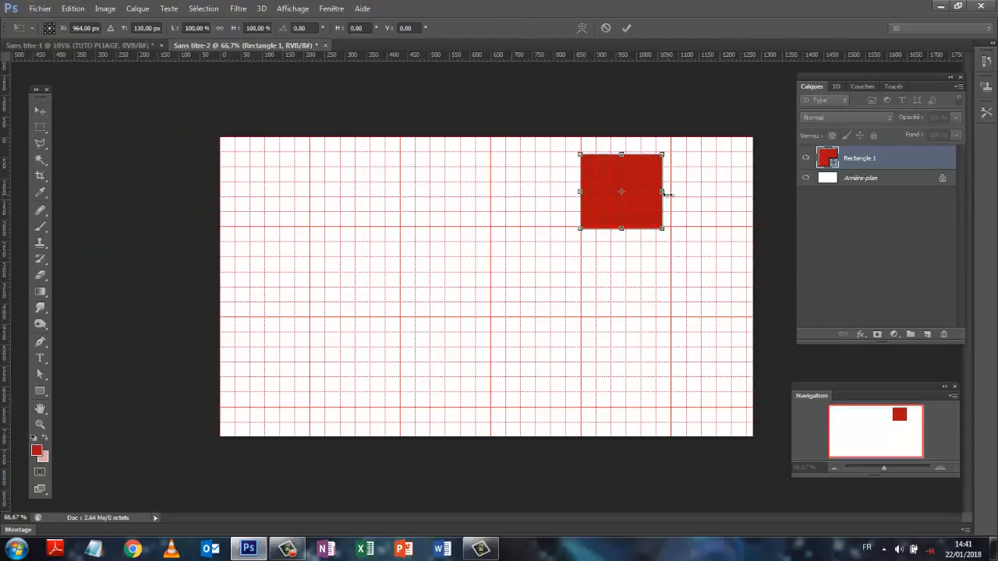
left_click_drag(662, 192, 654, 192)
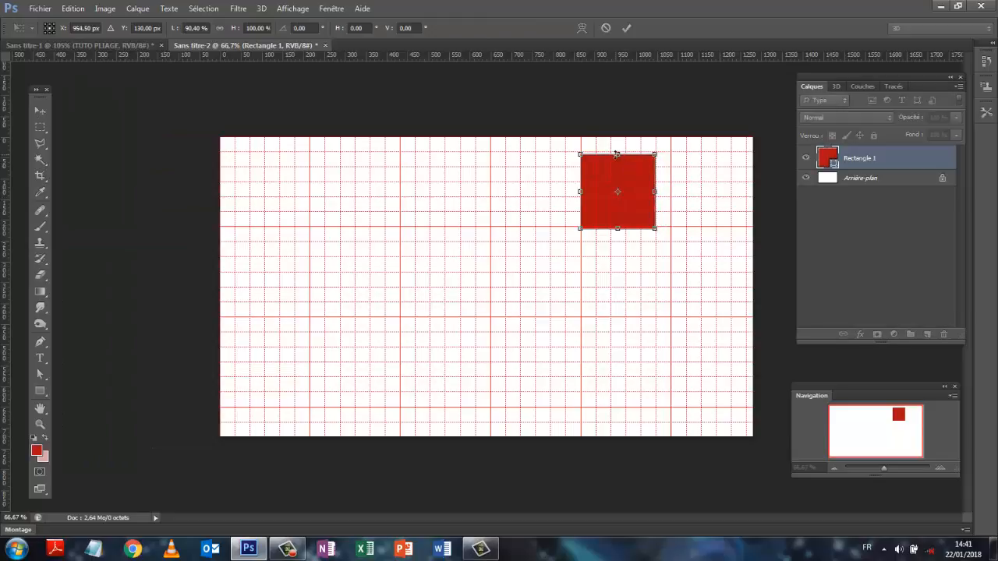
left_click_drag(617, 154, 617, 149)
left_click(628, 28)
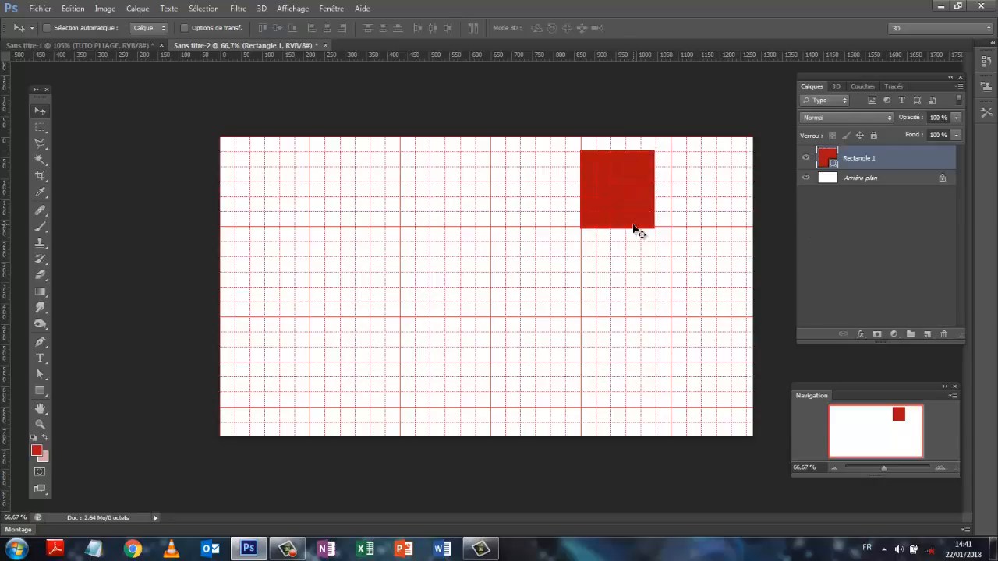
- Free-transform the rectangle to 96.83 % of its height so its lower edge meets the grid line
left_click(74, 9)
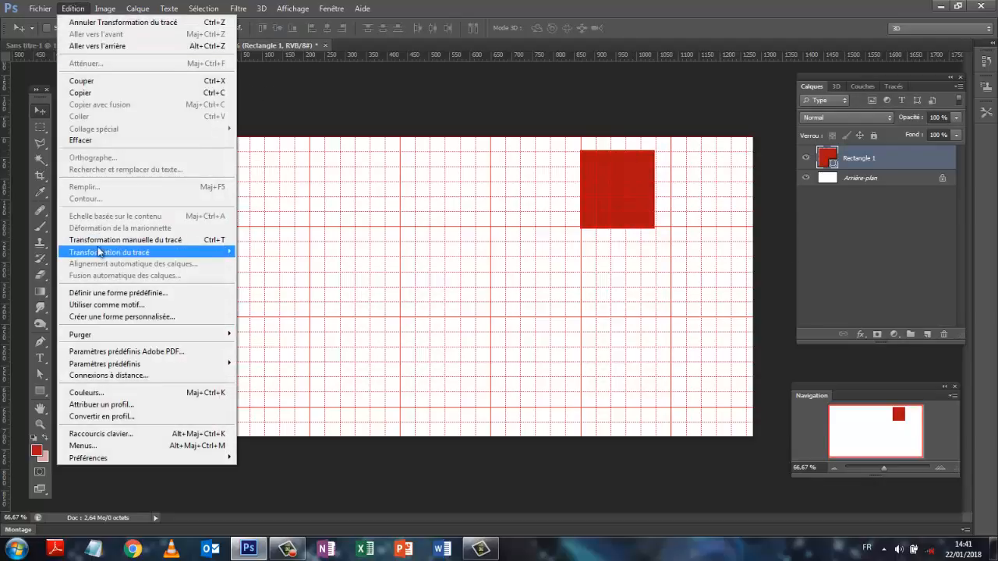
left_click(133, 239)
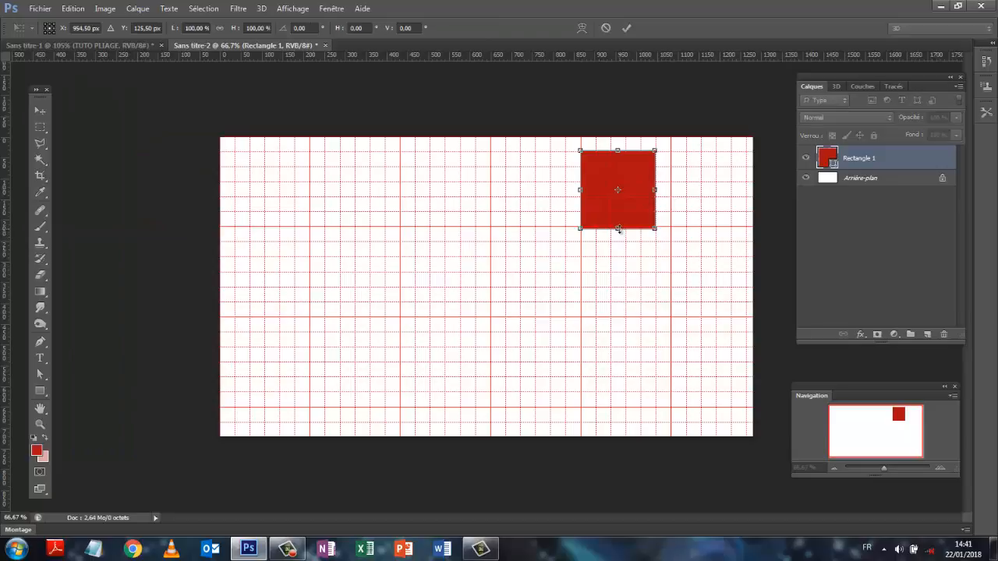
left_click_drag(618, 228, 620, 227)
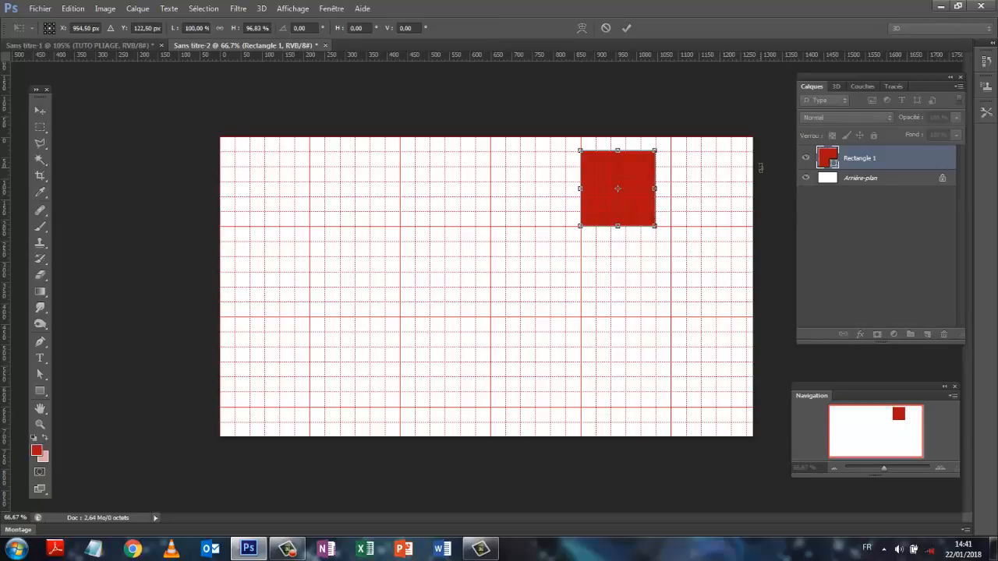
left_click(627, 29)
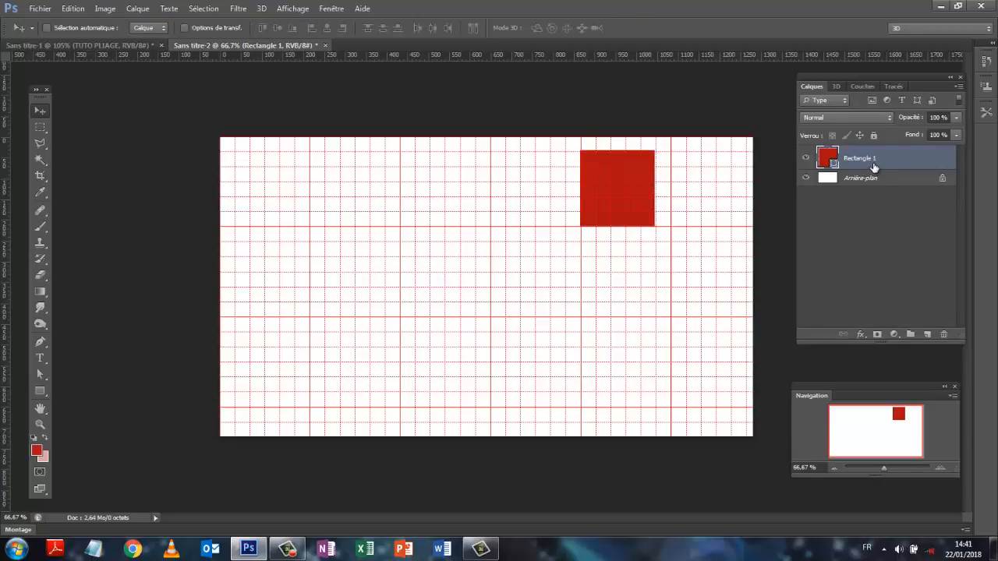
- Duplicate the Rectangle 1 layer and change the copy's fill to bright red
left_click_drag(872, 163, 931, 333)
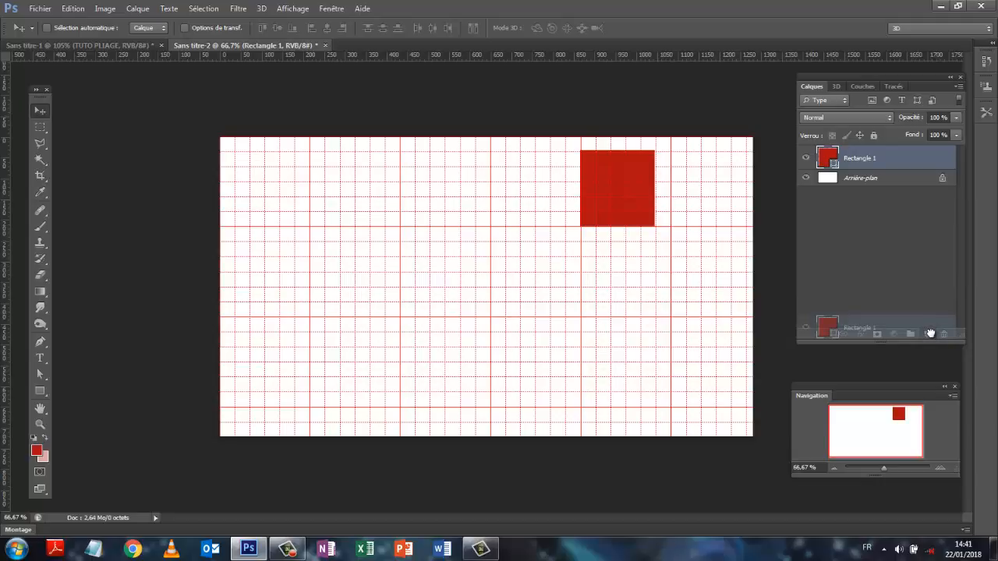
left_click_drag(930, 334, 930, 334)
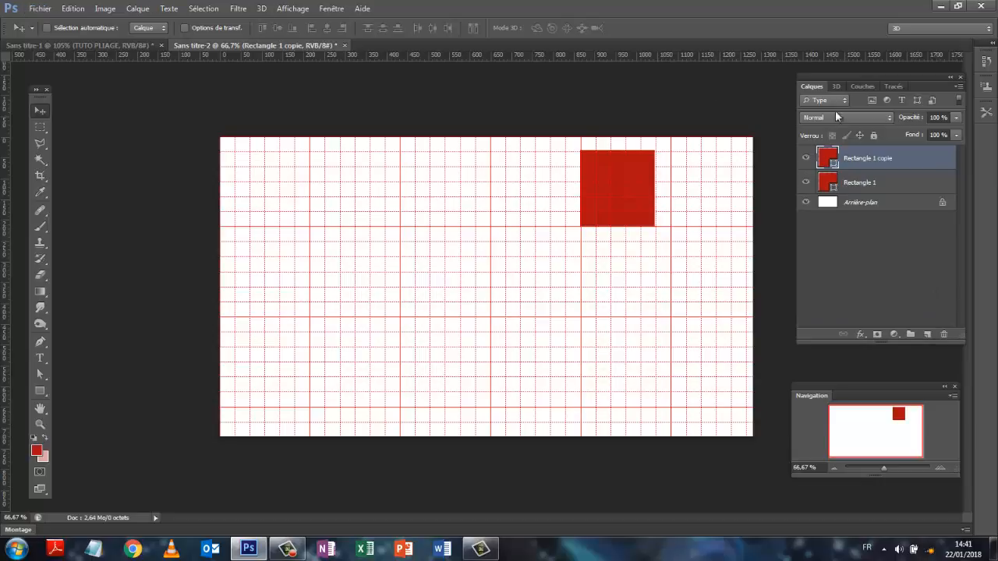
left_click(41, 391)
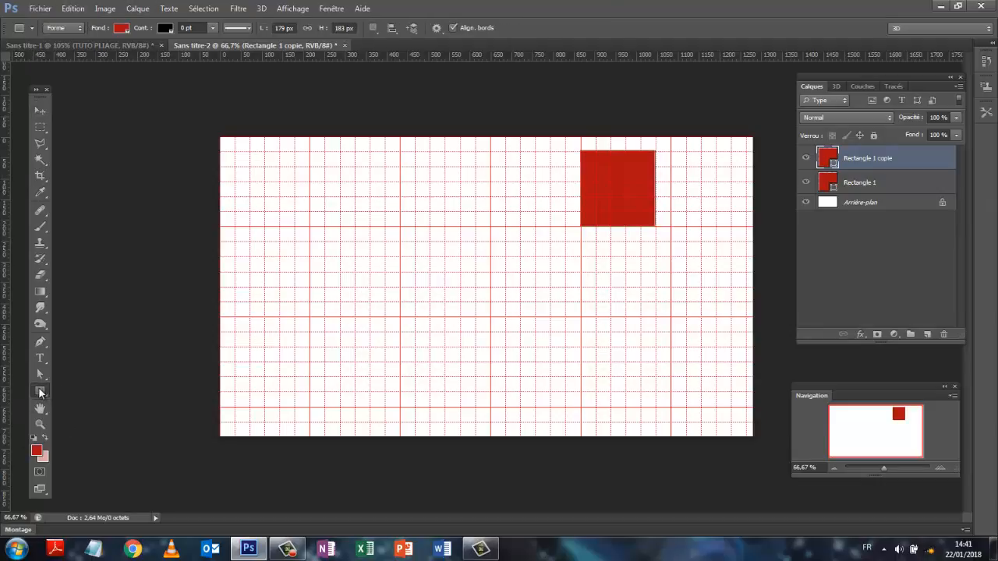
left_click(121, 29)
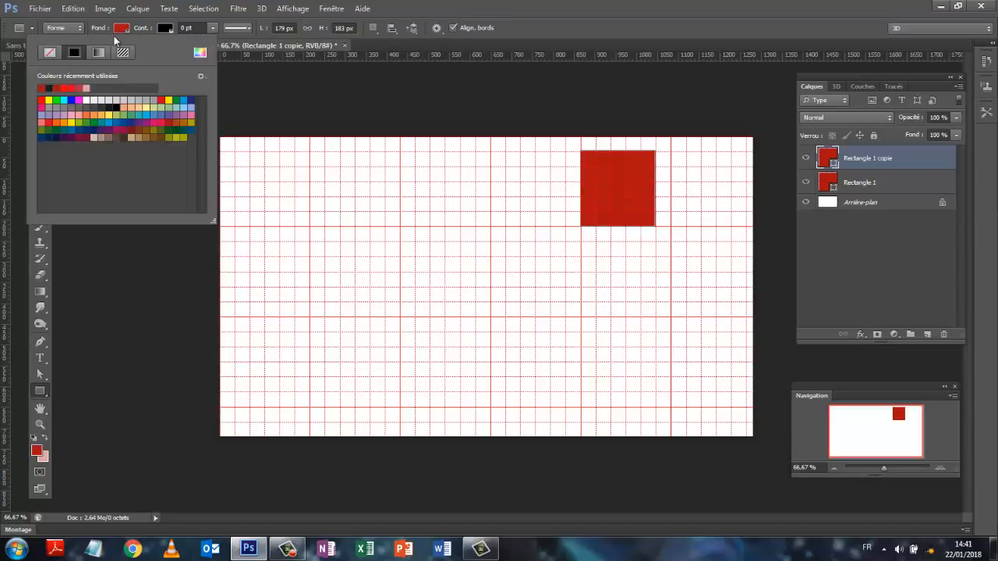
left_click(74, 86)
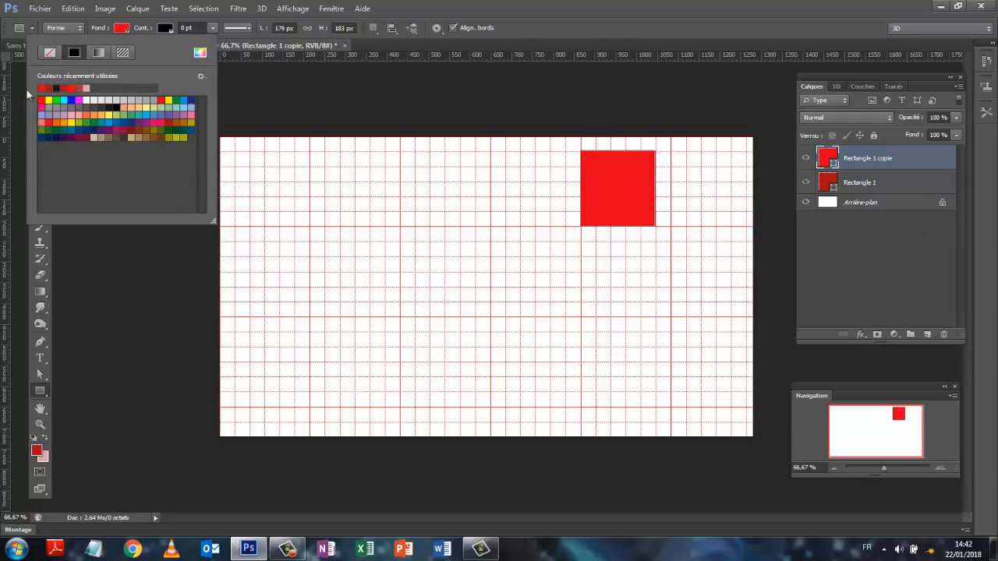
left_click(85, 367)
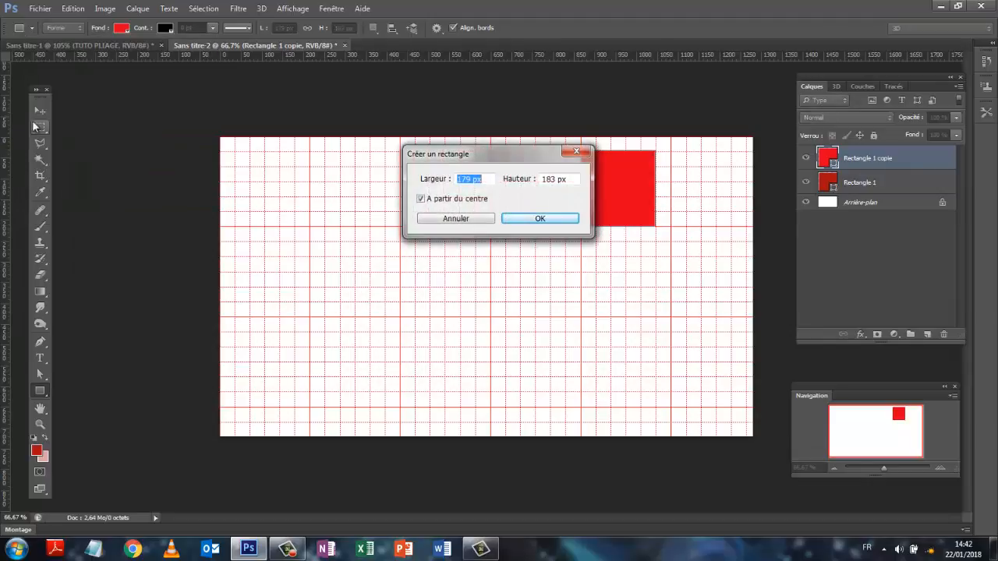
left_click(457, 219)
- Move the bright red square flush against the left side of the dark red one and deselect all layers
left_click(39, 110)
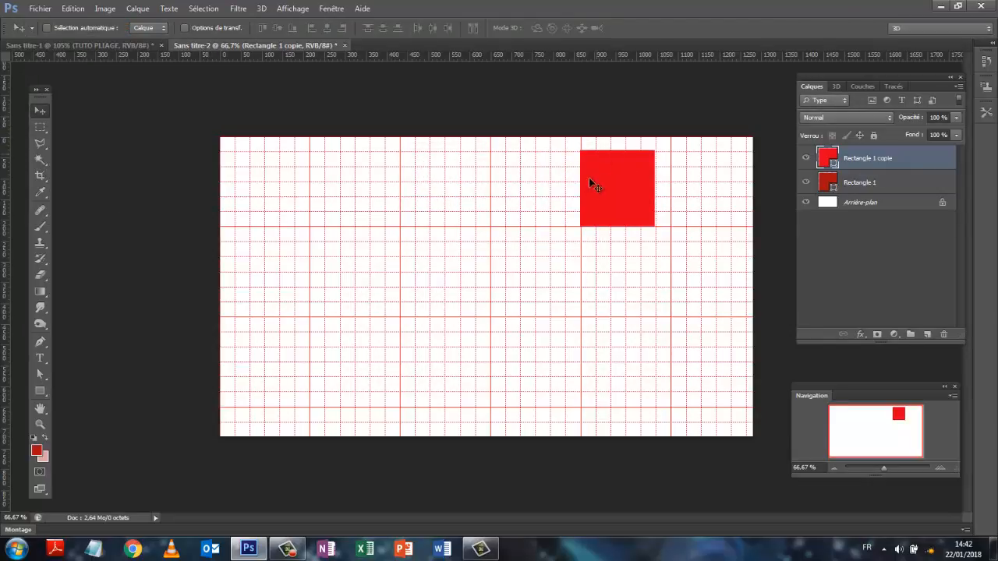
left_click_drag(615, 188, 537, 190)
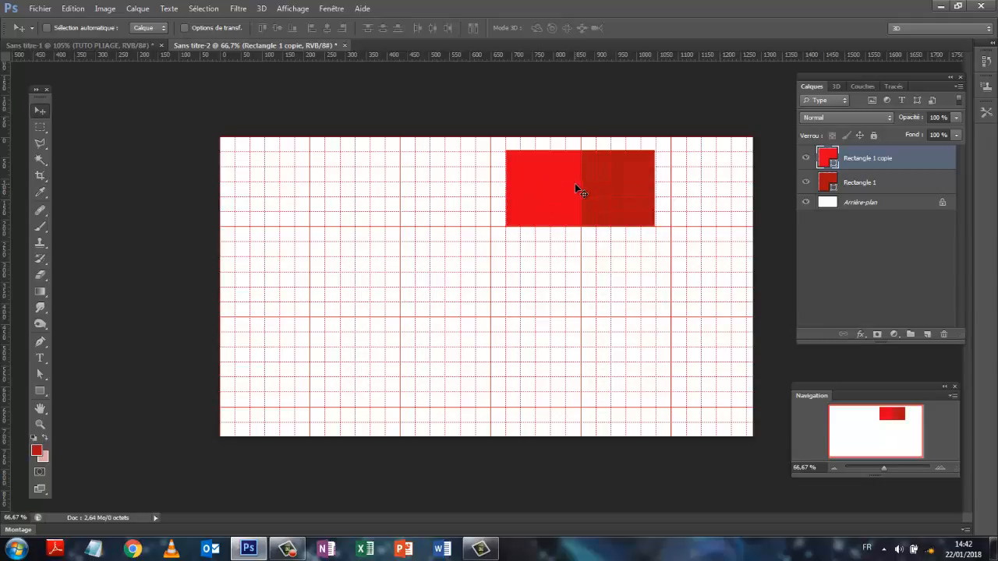
left_click(874, 260)
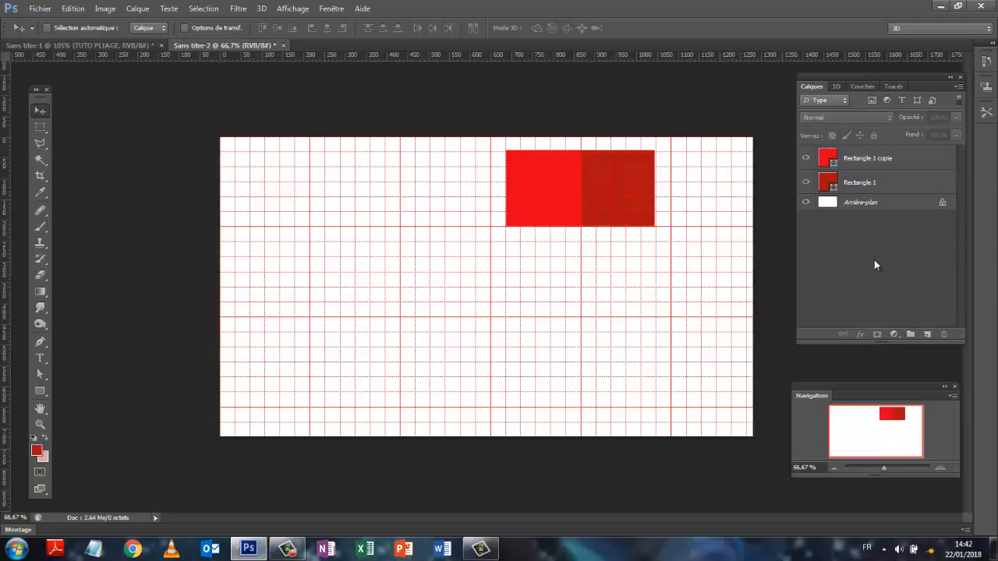
- Draw a black downward-pointing Pen triangle, about 357 × 166 px, from the two squares' outer mid-heights to an apex below their shared edge
left_click(41, 343)
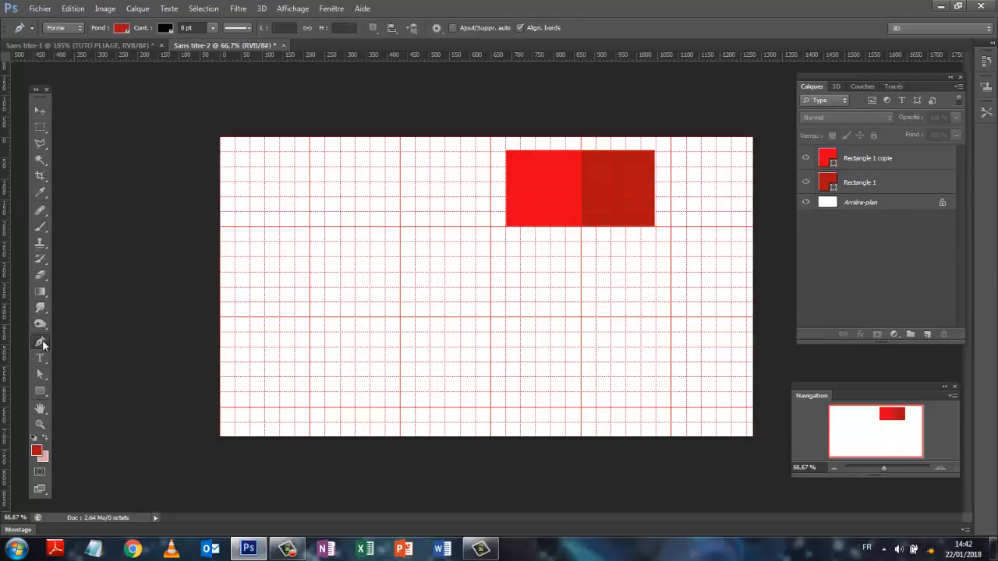
left_click(121, 28)
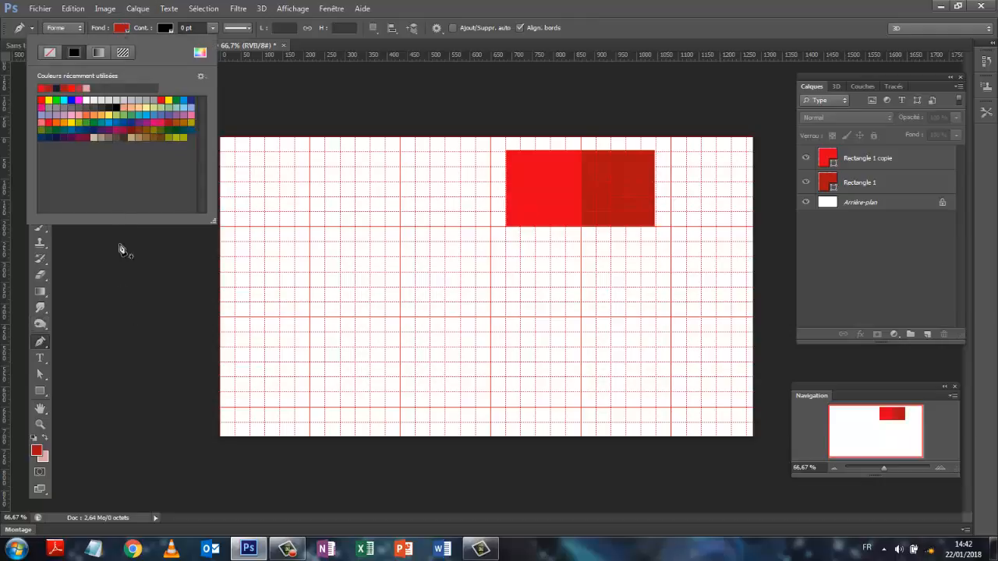
left_click(117, 106)
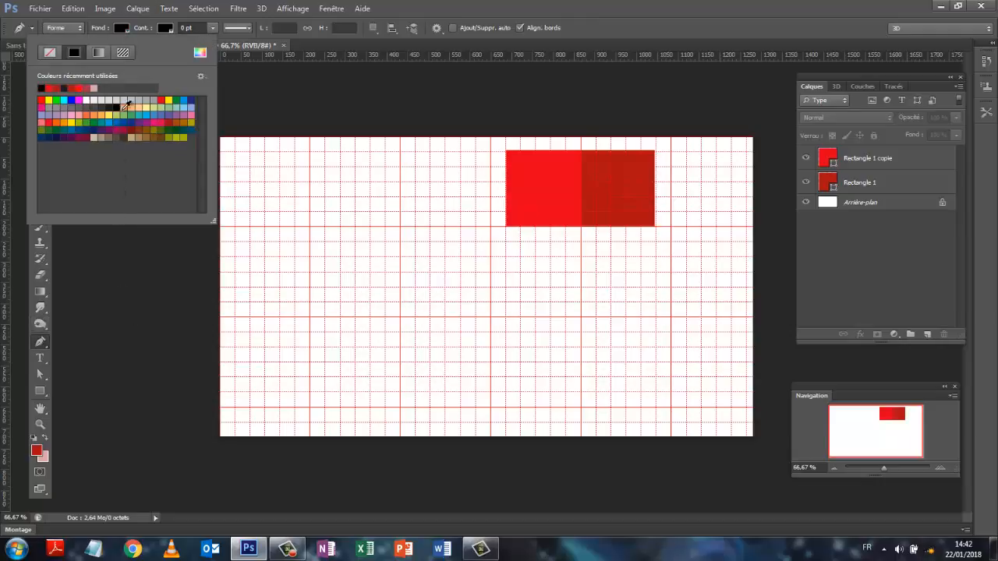
left_click(507, 188)
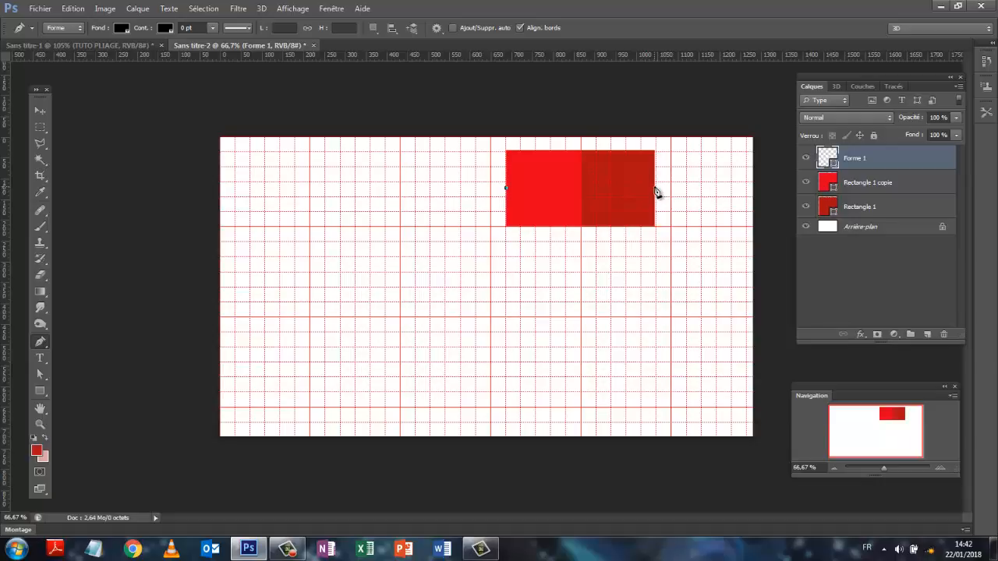
left_click(655, 188)
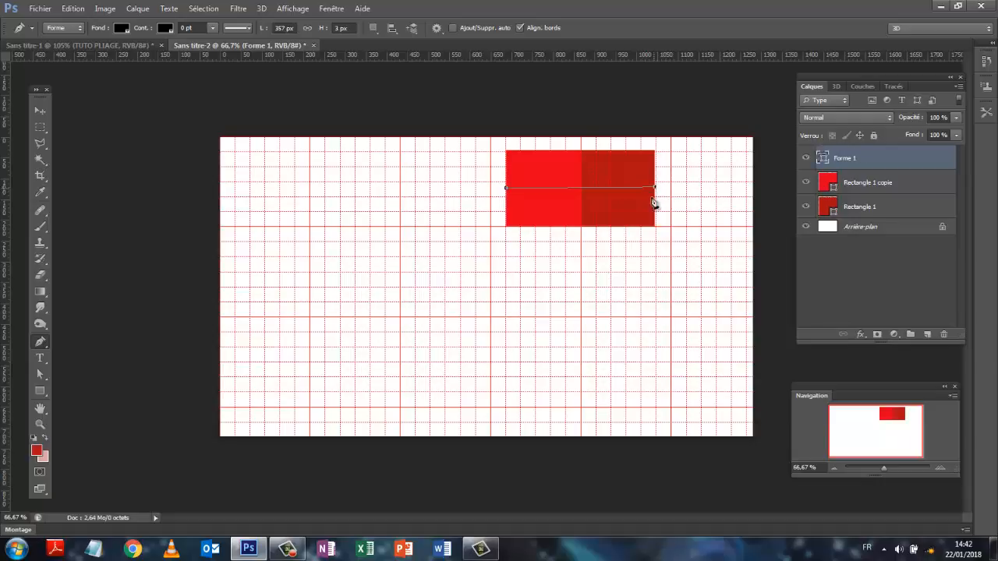
left_click(581, 255)
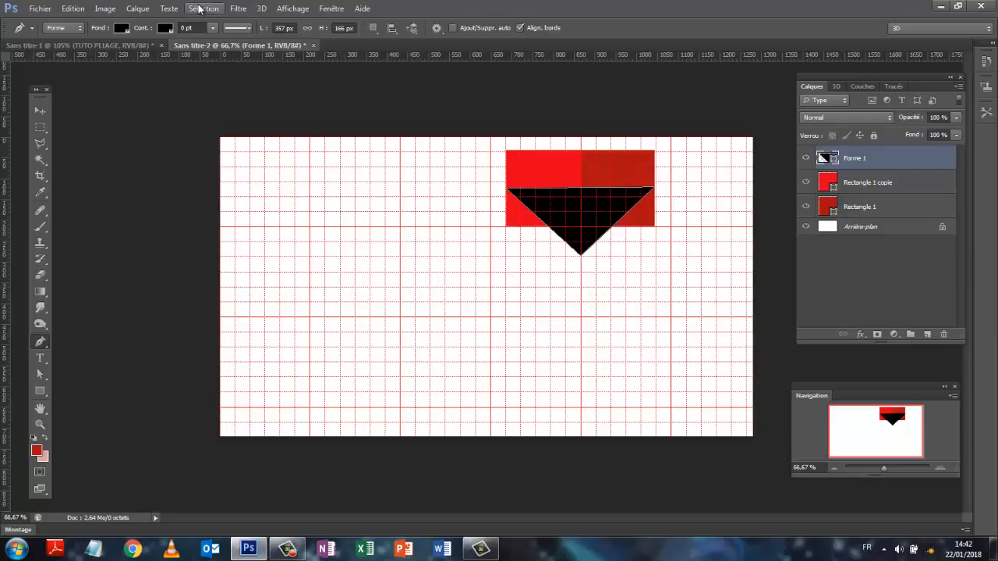
- Set the black triangle layer's fill opacity to 75 % in its blending options
left_click(137, 8)
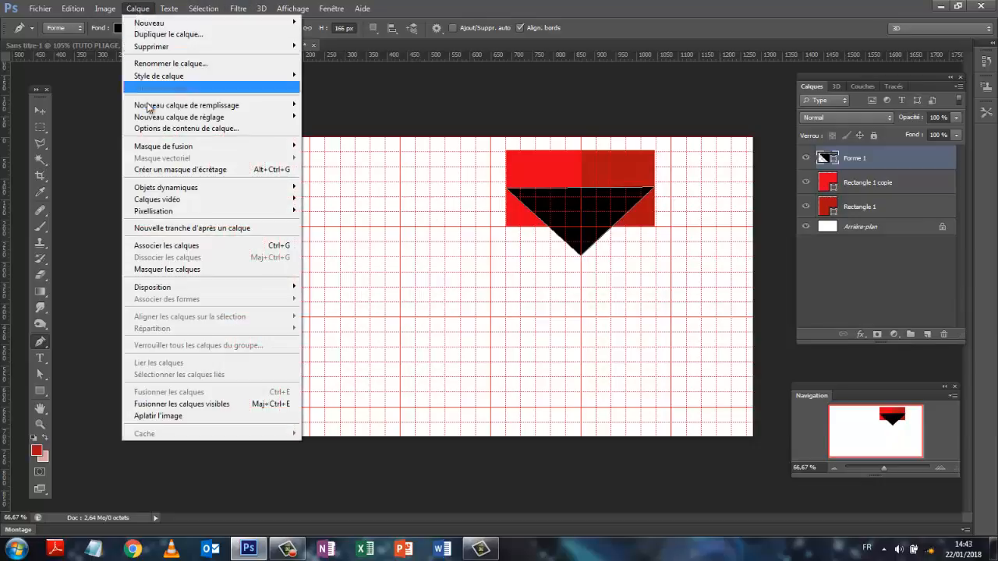
mouse_move(156, 78)
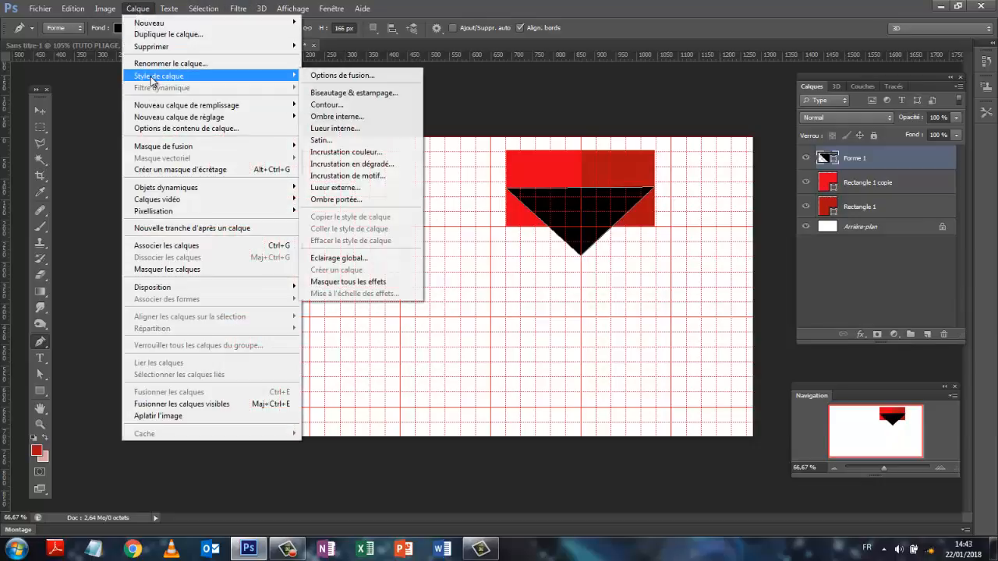
left_click(322, 75)
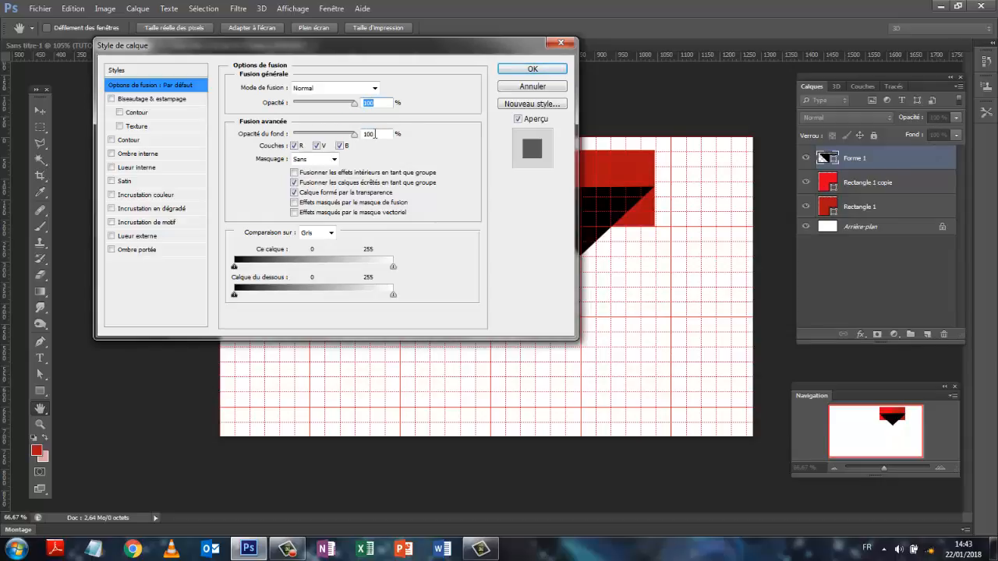
double_click(375, 134)
type("75")
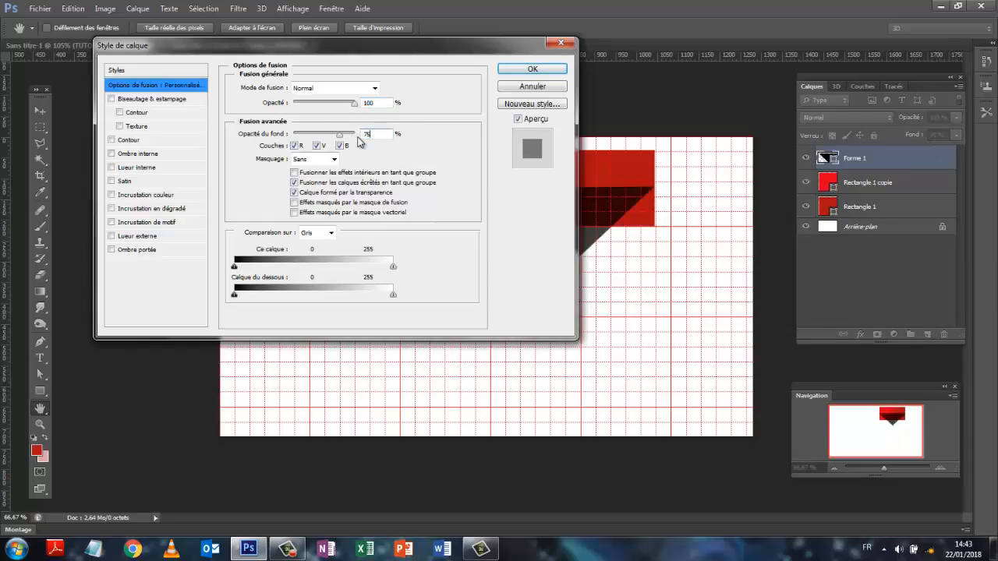
left_click_drag(394, 50, 745, 288)
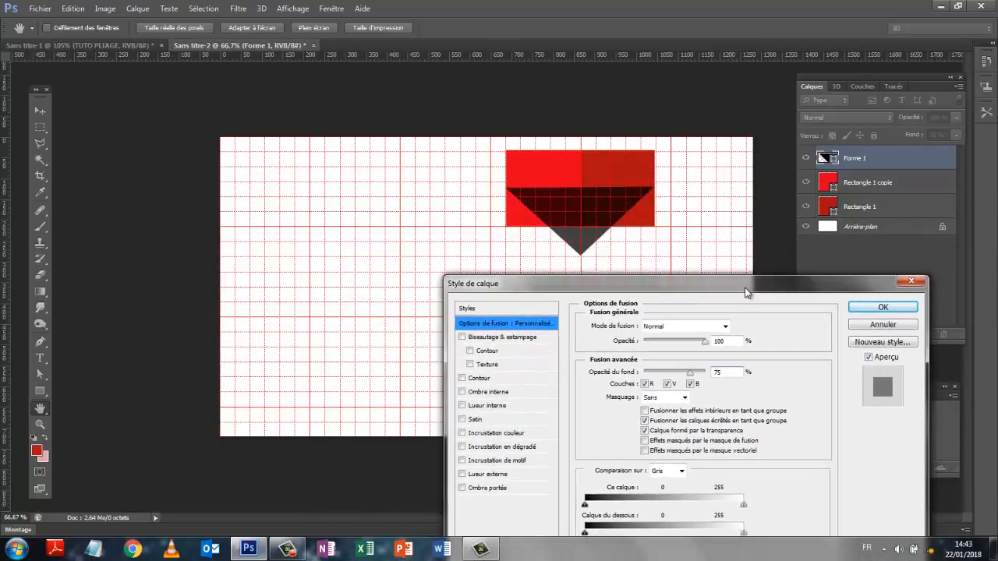
- Add a drop shadow to the triangle layer with its angle set to 90°
left_click(467, 489)
left_click(491, 488)
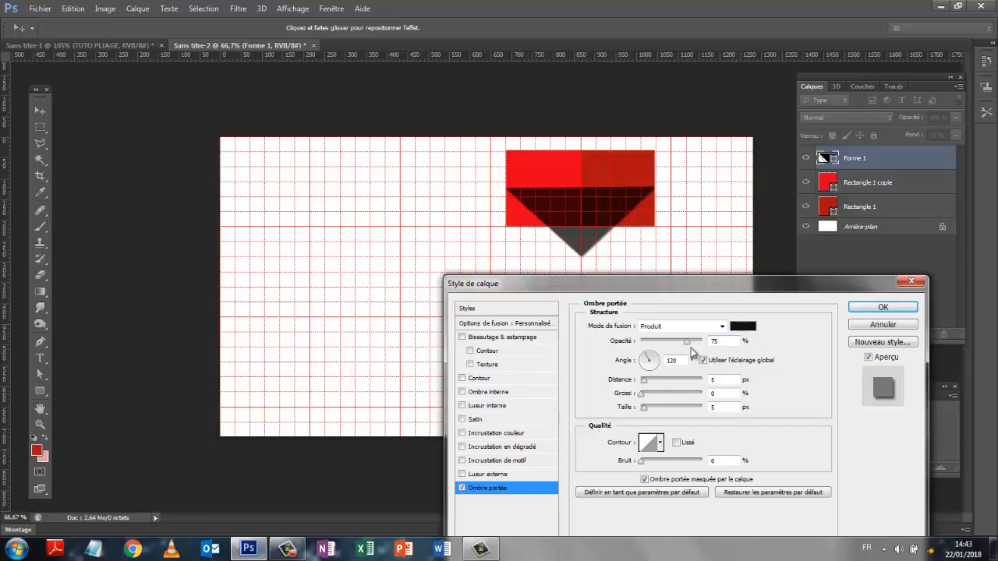
double_click(672, 361)
type("180")
type("90")
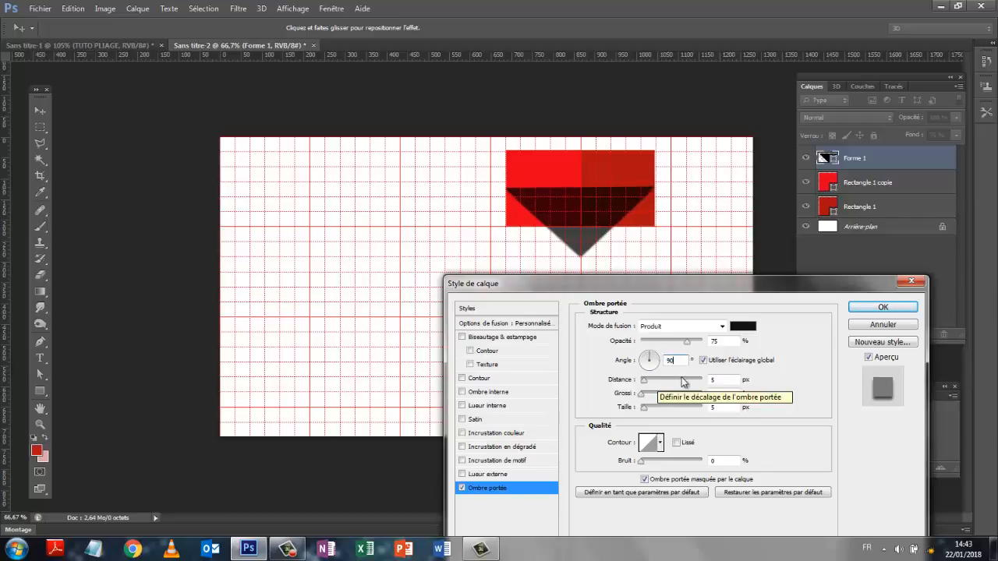
- Set the drop shadow's distance to 13 px, spread to 10 % and size to 20 px
double_click(719, 380)
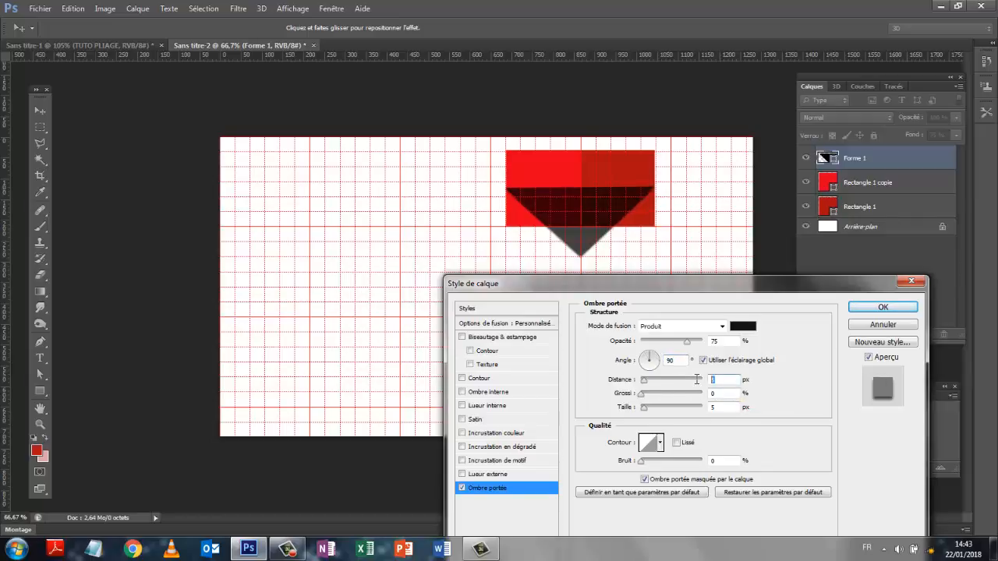
type("13")
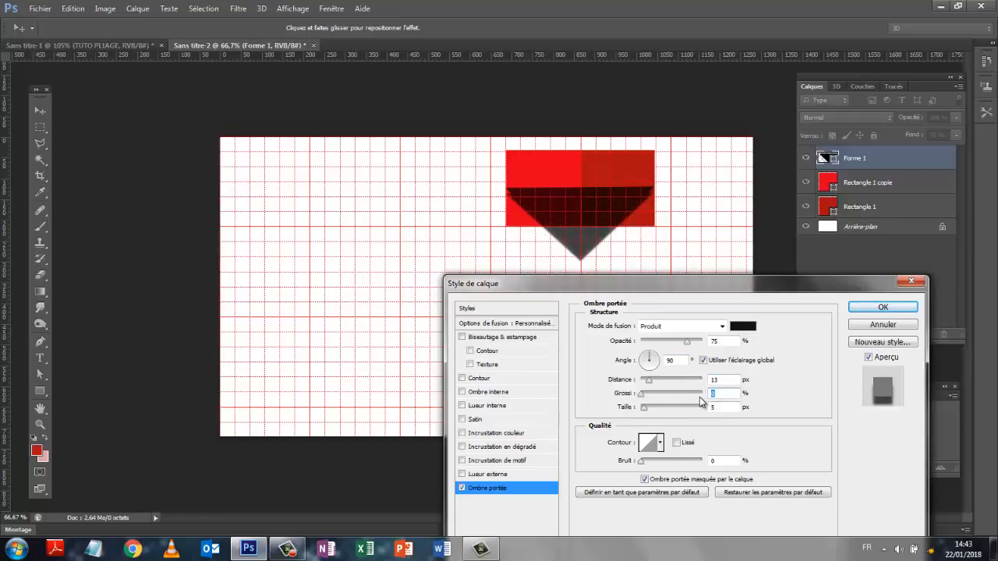
type("10")
key("Tab")
type("200")
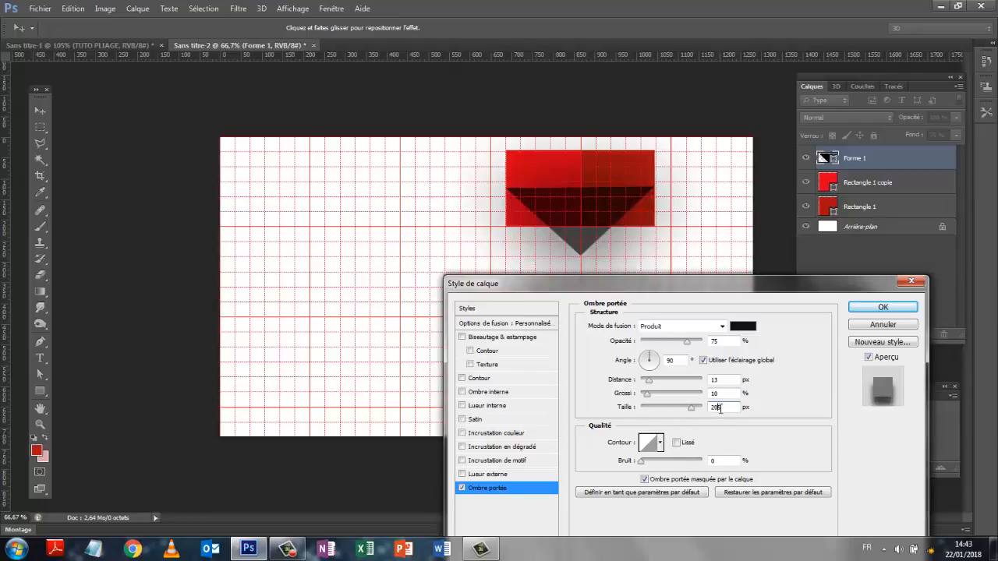
type("5")
key("BackSpace")
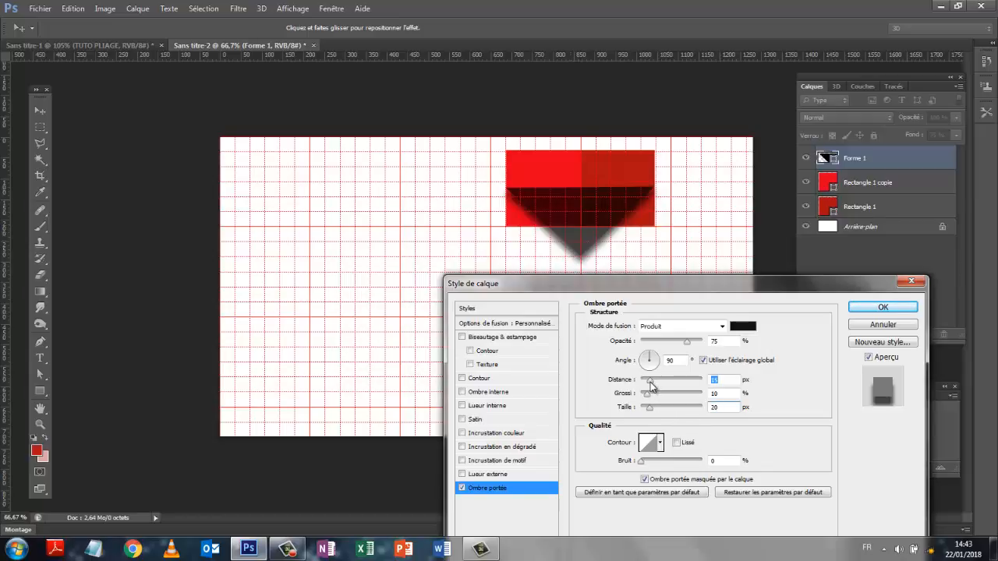
- Adjust the drop shadow to a 20 px distance and 40 px size, and apply the layer style
left_click_drag(651, 386, 659, 384)
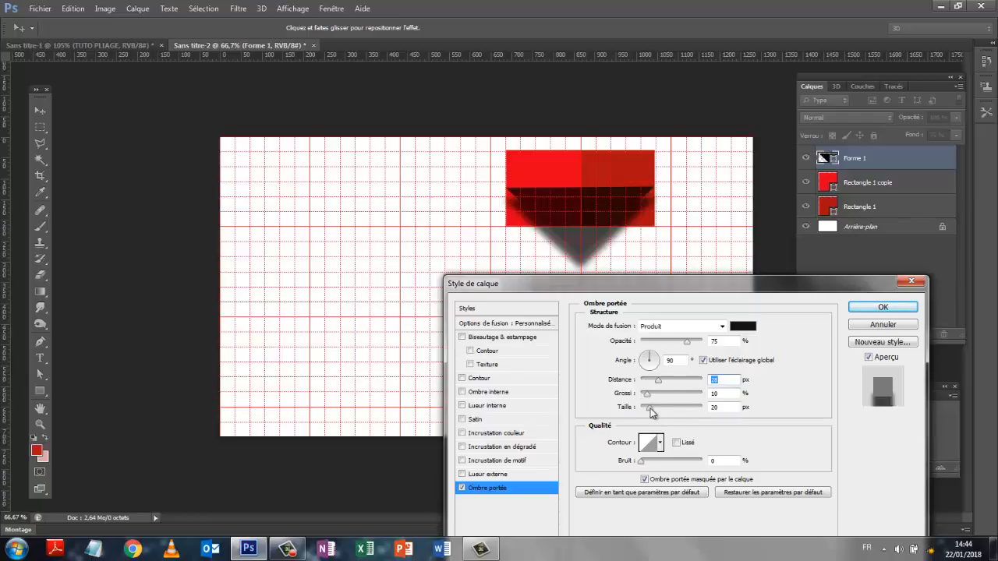
left_click_drag(650, 409, 656, 411)
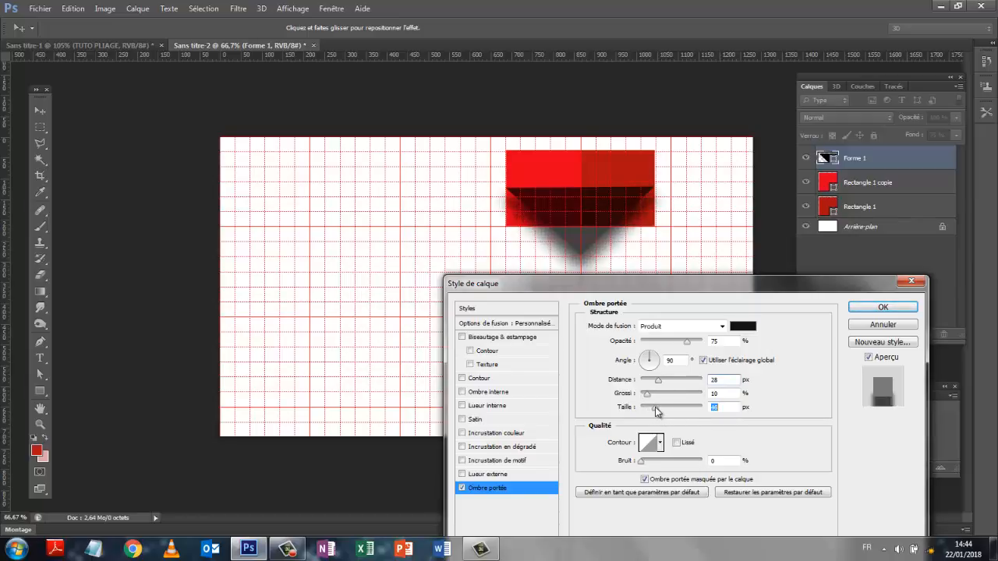
double_click(718, 407)
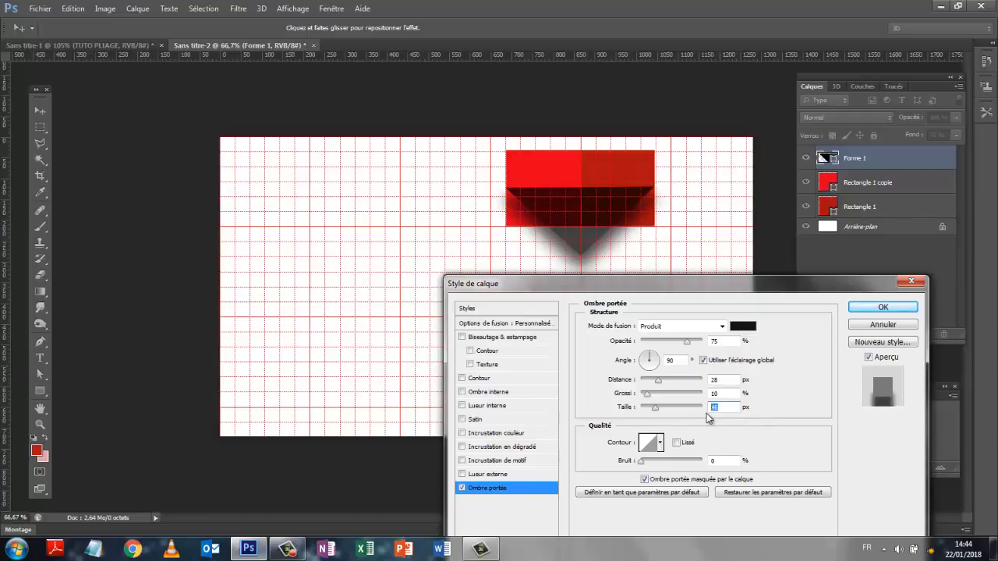
type("40")
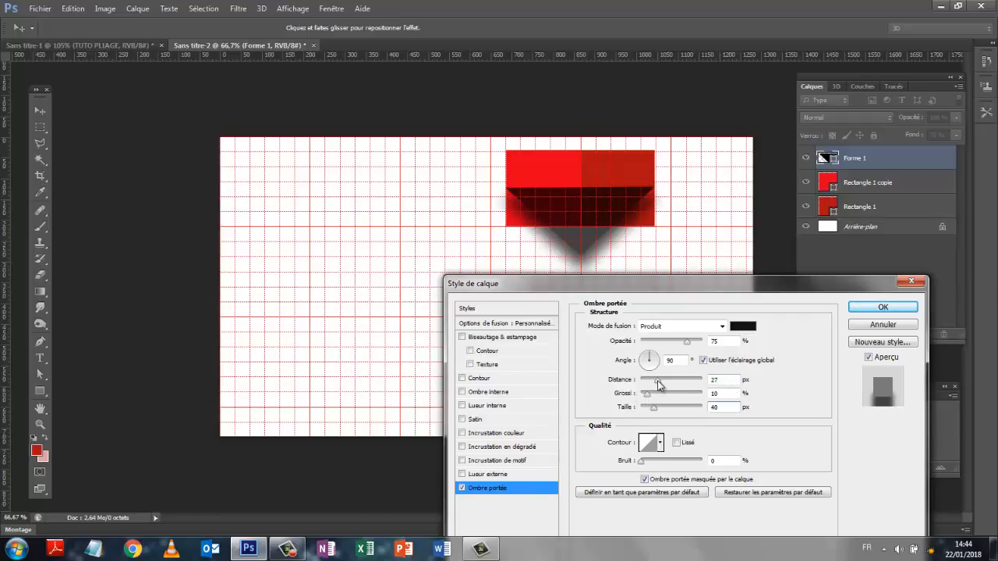
left_click_drag(656, 380, 654, 381)
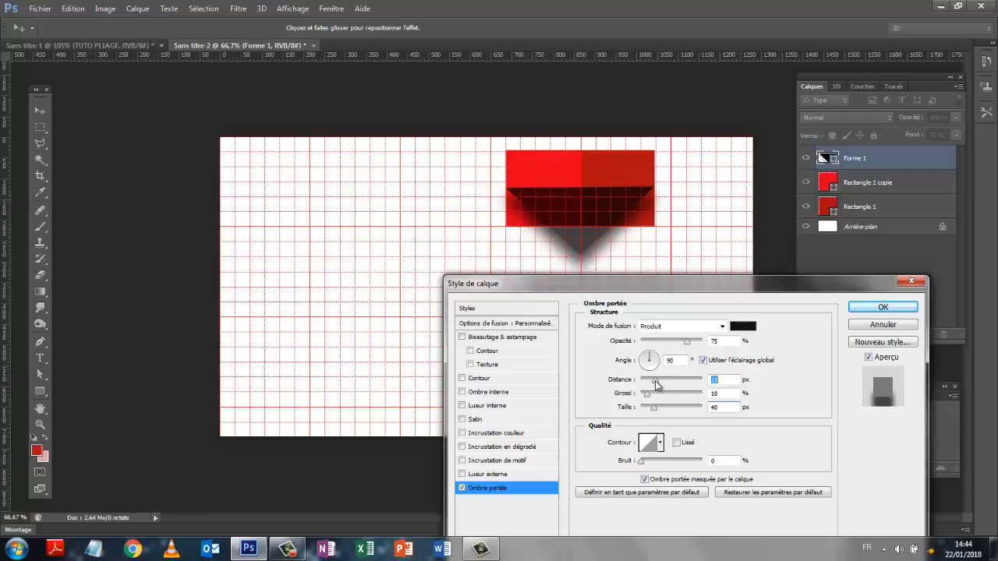
left_click(718, 380)
type("0")
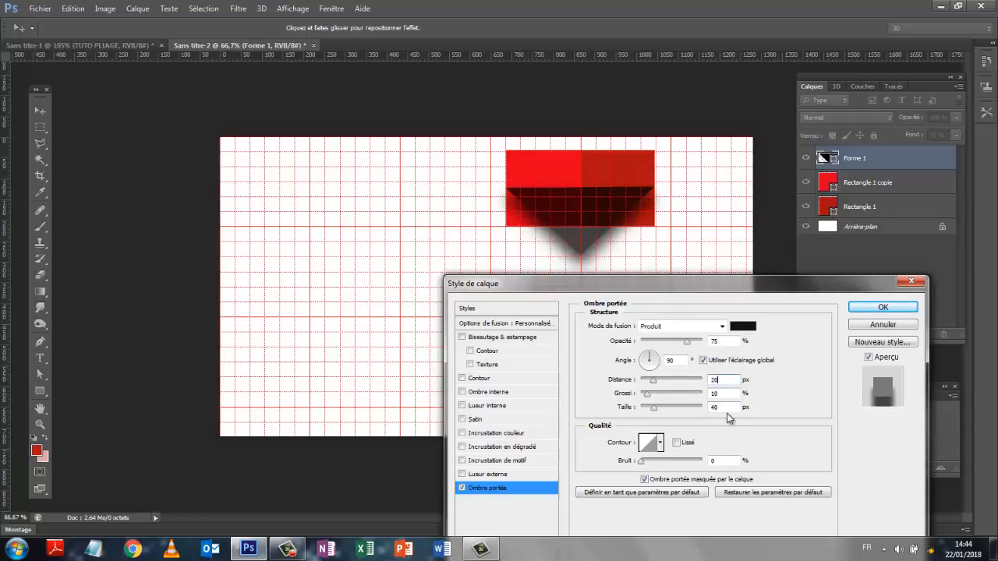
left_click(882, 308)
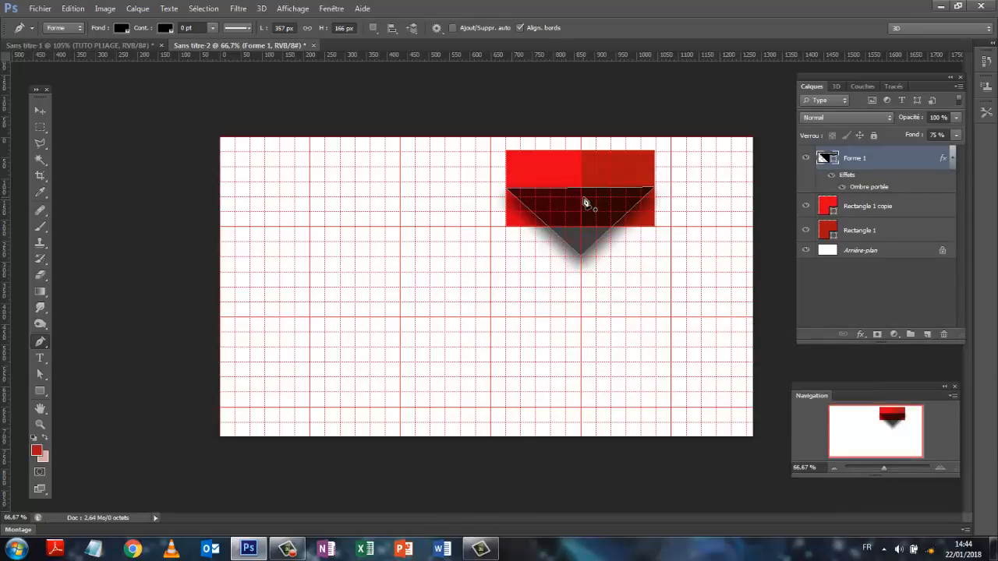
- Convert the drop shadow effect of Forme 1 into a separate layer, accepting the warning
left_click(39, 111)
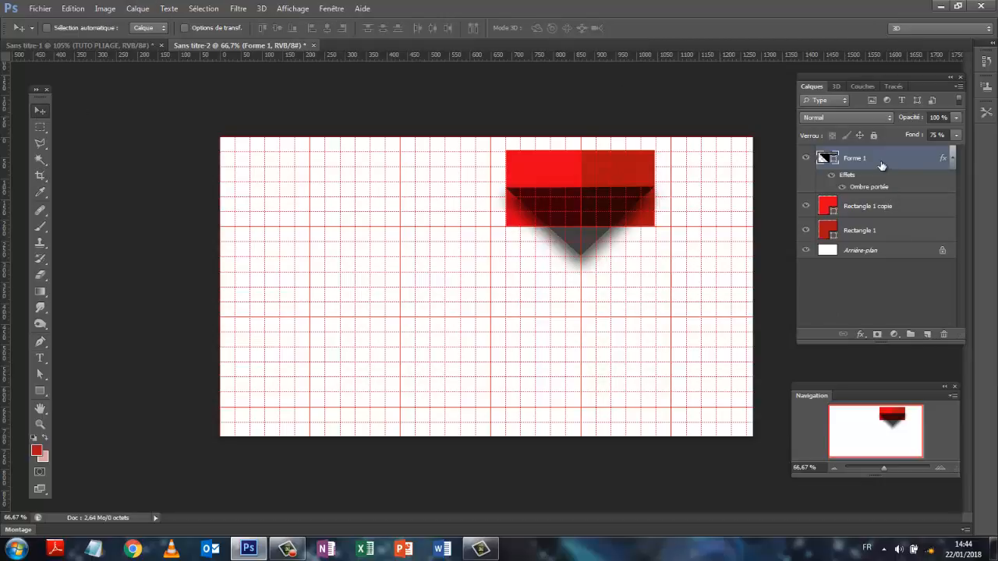
left_click(140, 9)
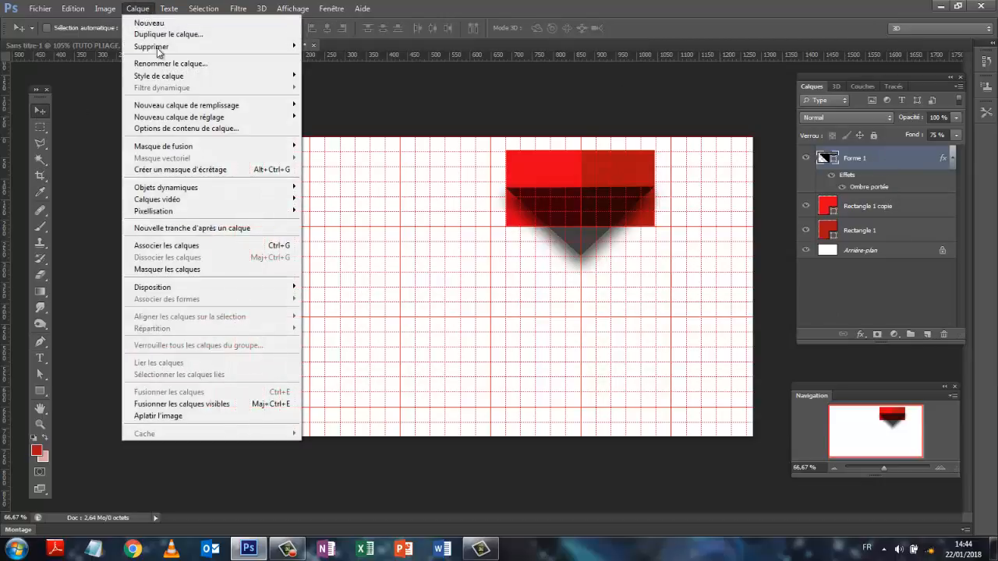
mouse_move(163, 77)
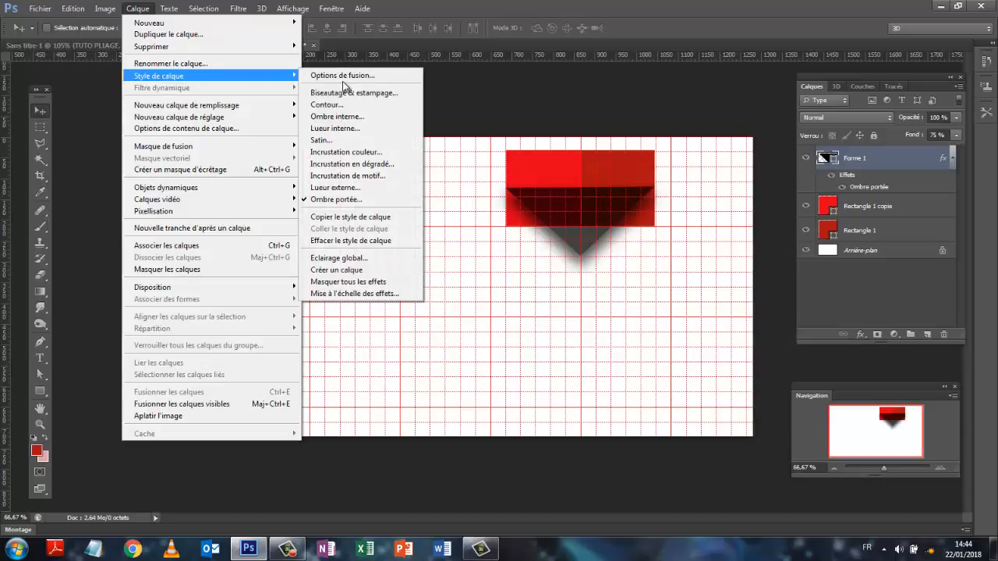
left_click(353, 273)
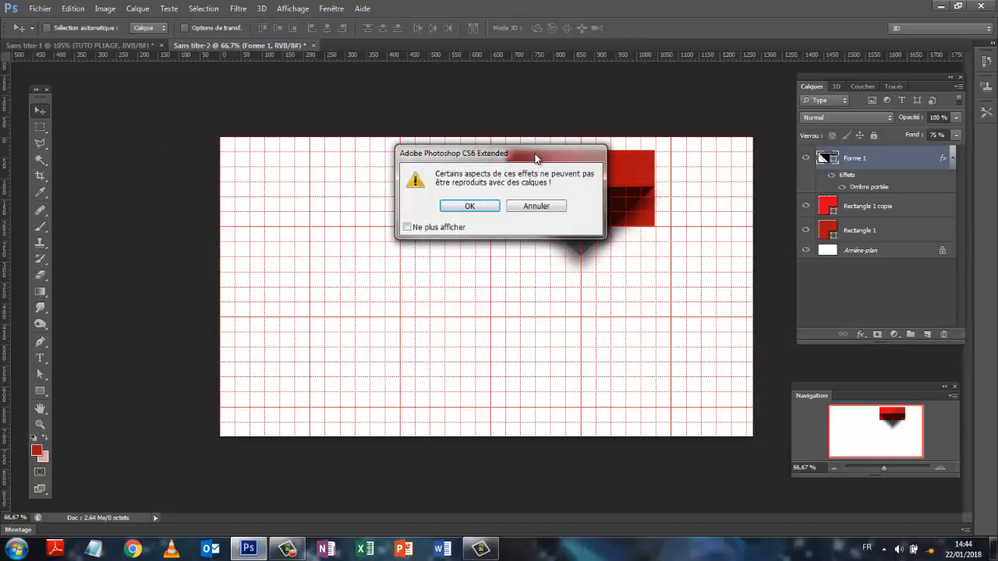
left_click_drag(704, 141, 672, 54)
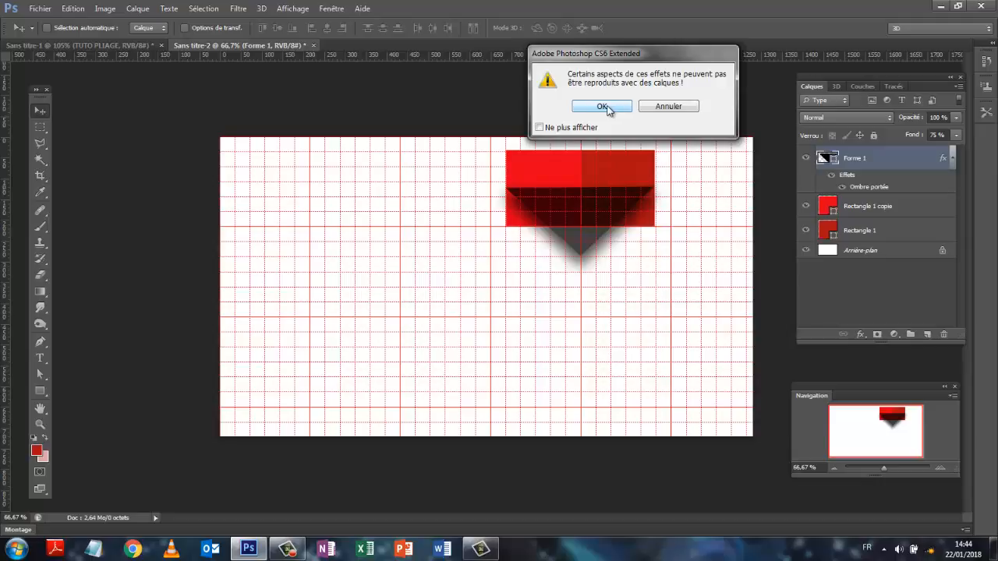
left_click(606, 105)
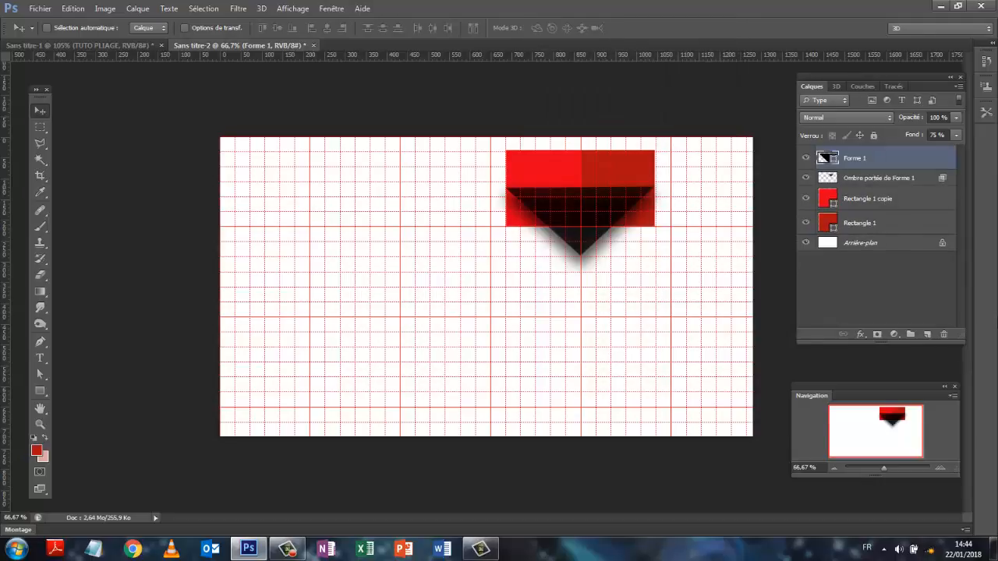
- Delete the Forme 1 layer and move its shadow layer beneath both rectangle layers, just above the background
left_click(806, 160)
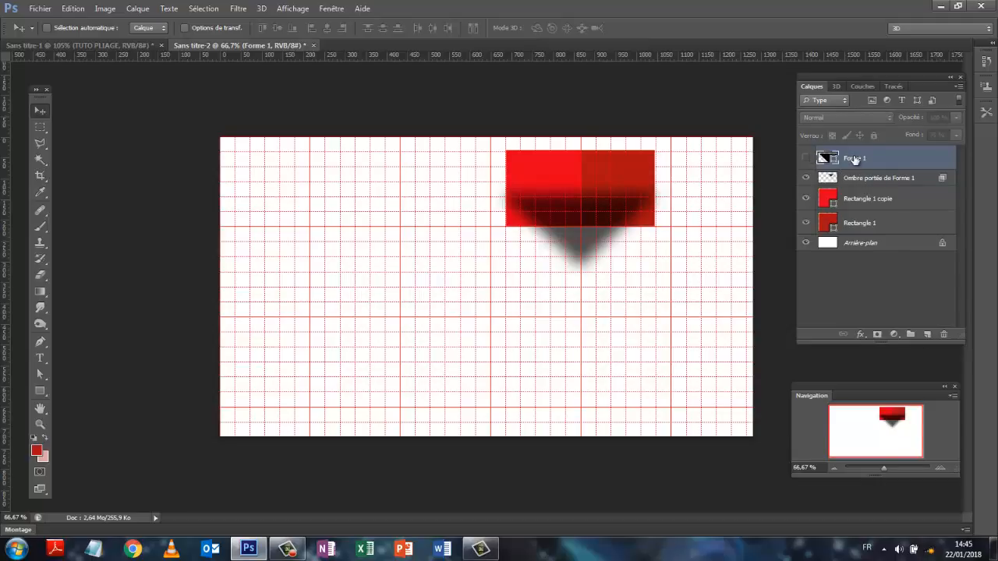
key("Delete")
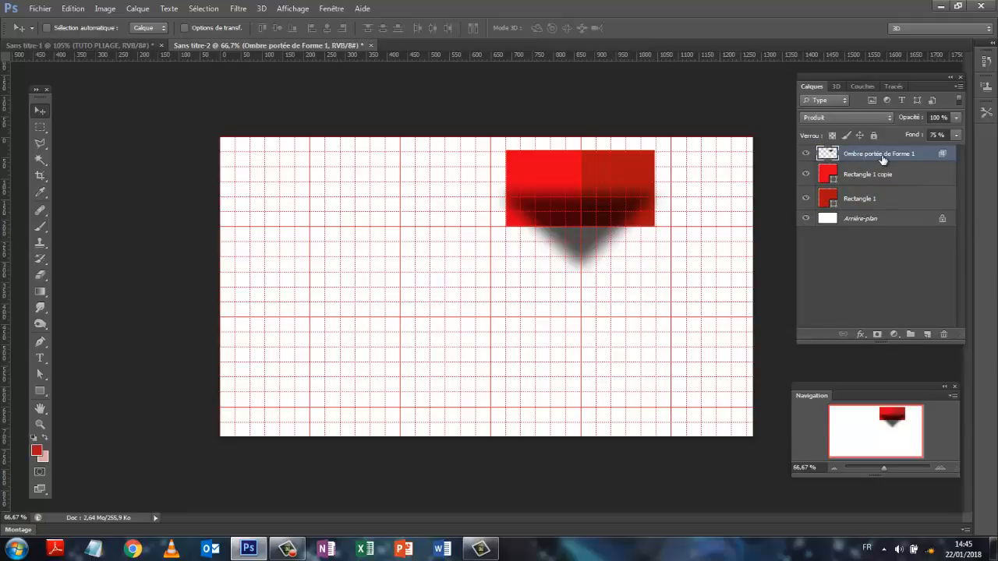
left_click_drag(883, 159, 886, 211)
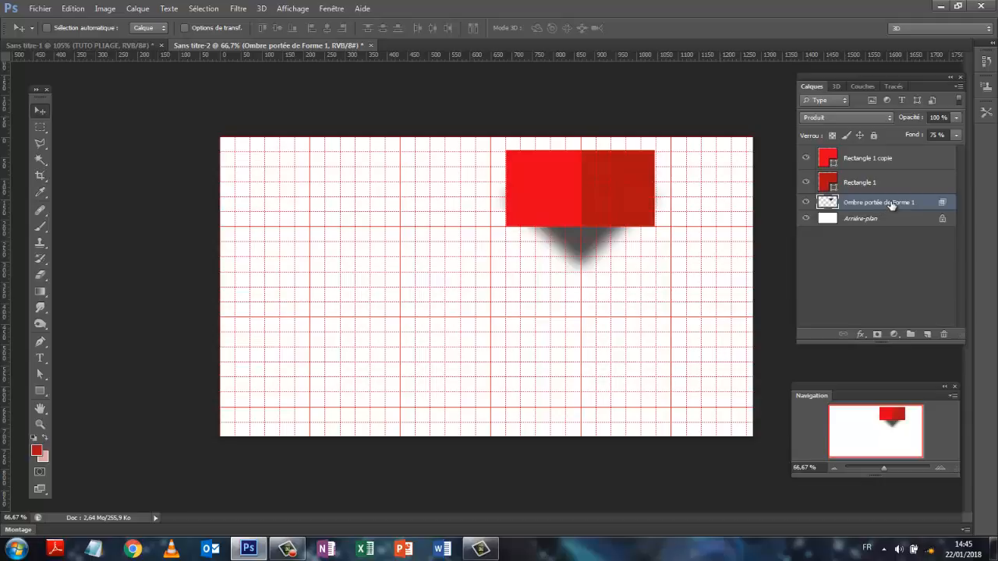
- Group the two rectangle layers with the shadow layer and deselect all layers
left_click(889, 160, "shift")
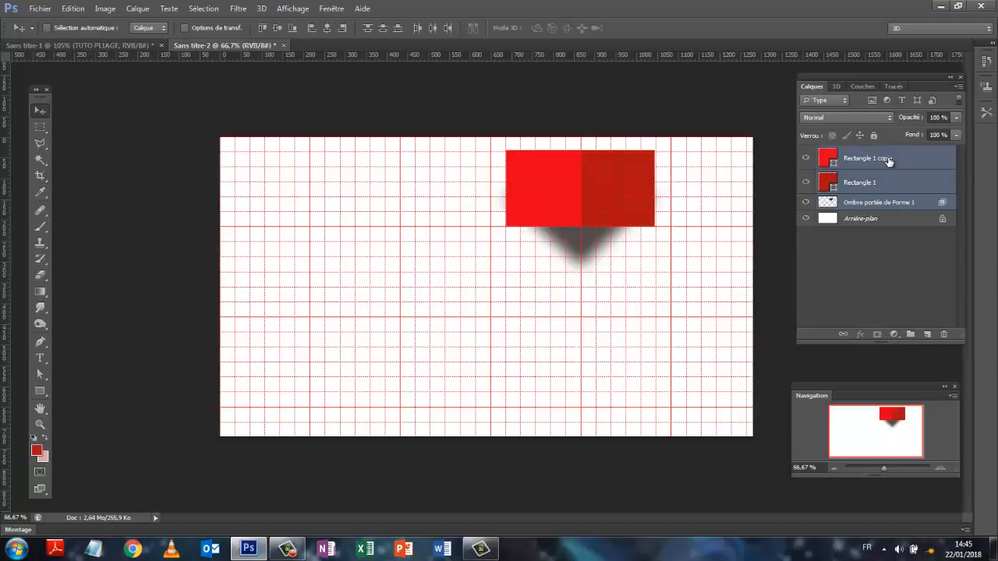
key("ctrl+g")
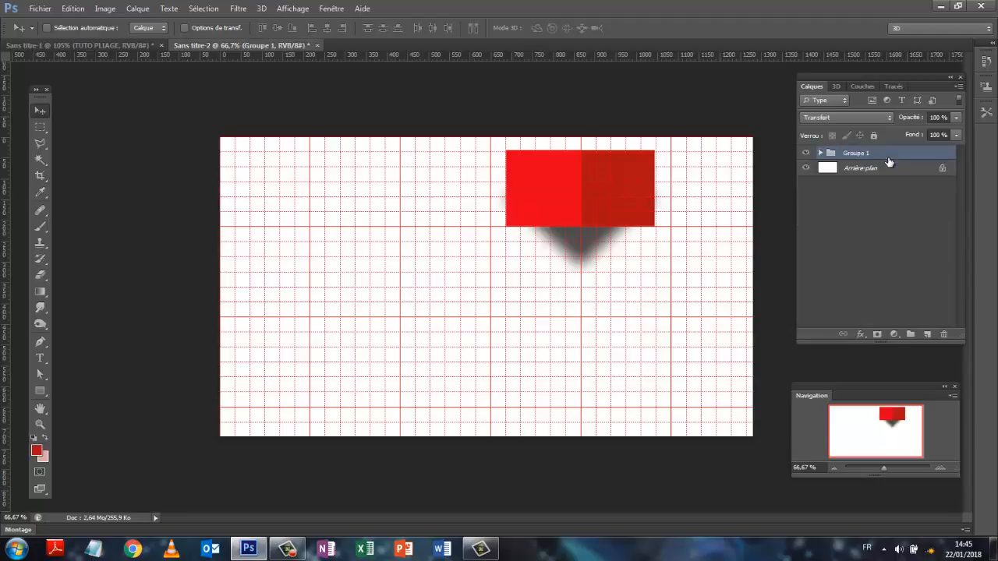
left_click(138, 7)
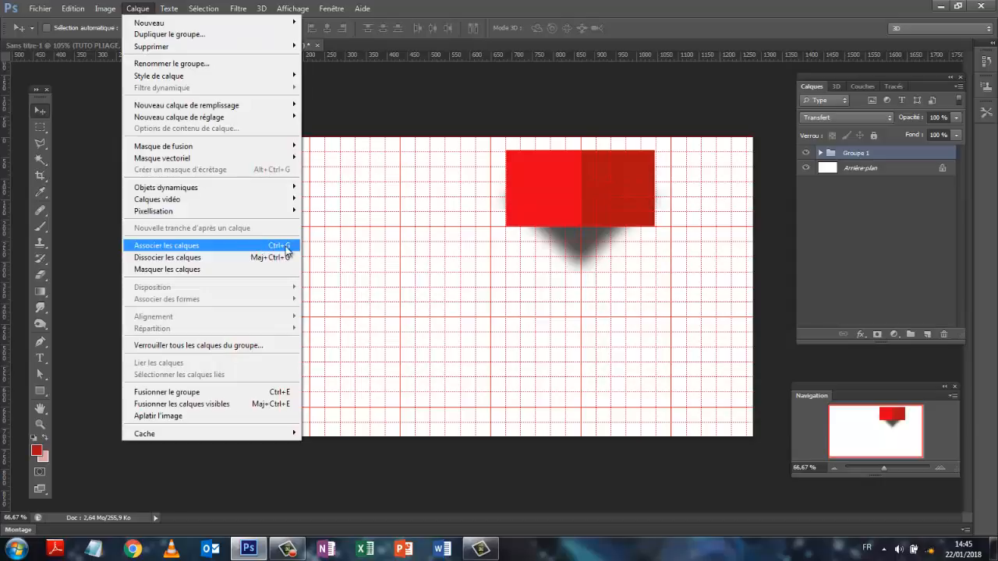
left_click(927, 225)
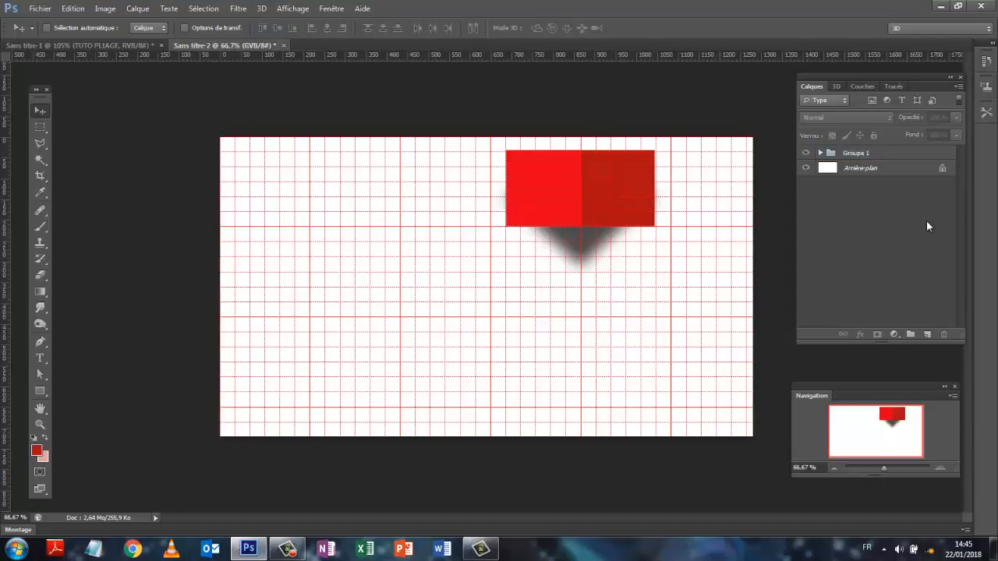
- Duplicate Groupe 1 and move the copy flush against the left side of the original red squares
left_click(851, 156)
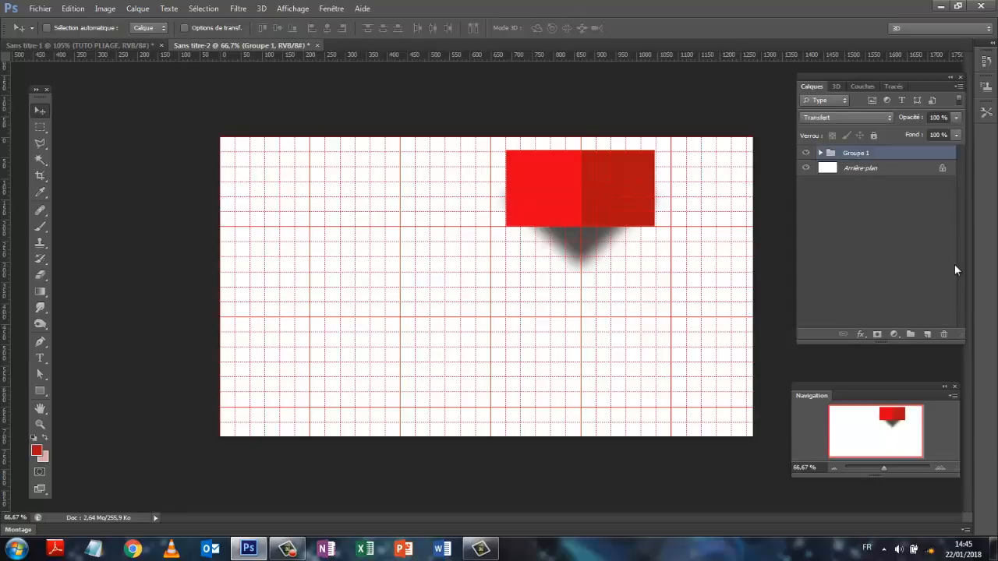
key("ctrl+j")
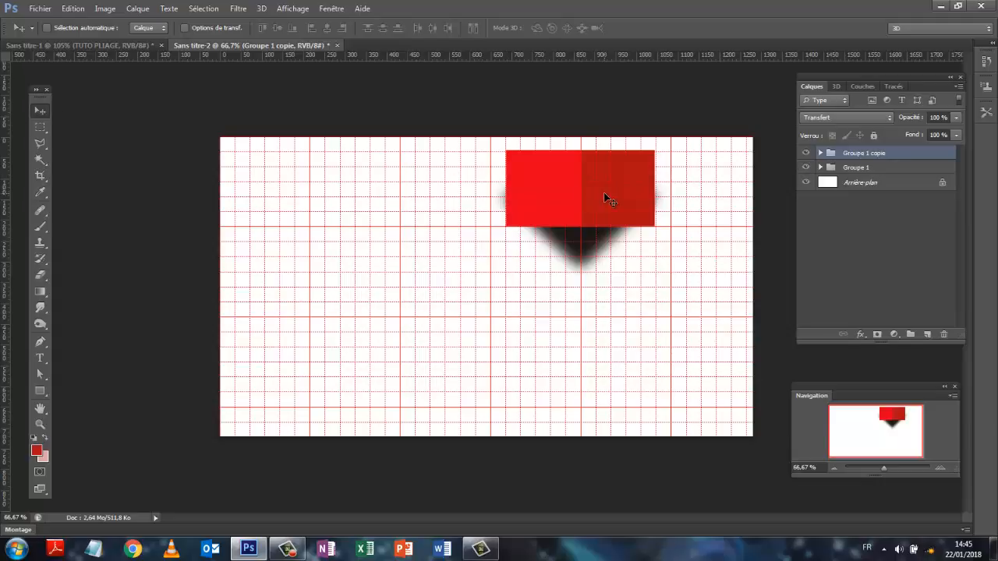
left_click_drag(605, 194, 455, 192)
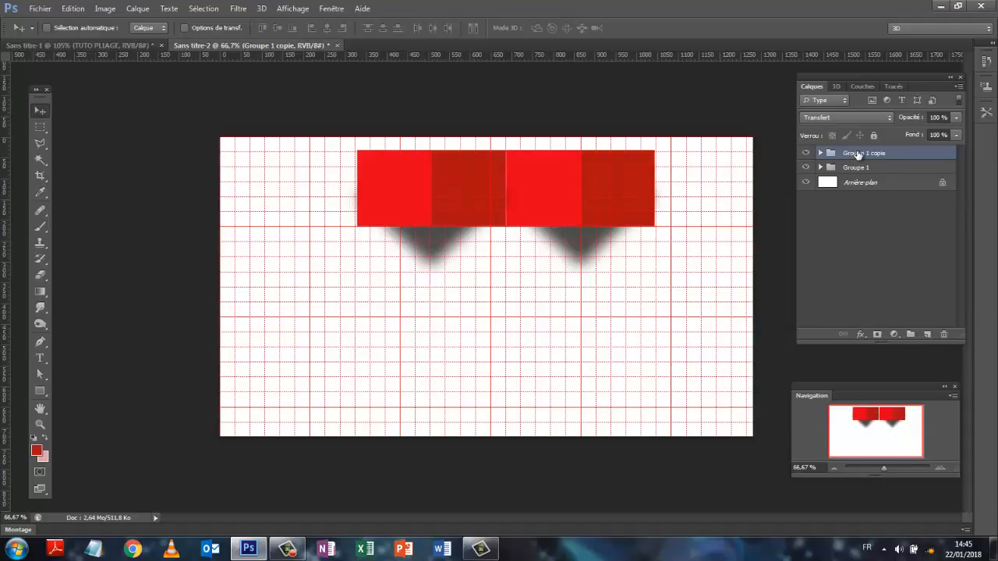
- Duplicate Groupe 1 copie and move the new copy flush against the left side of the existing row of red squares
key("ctrl+j")
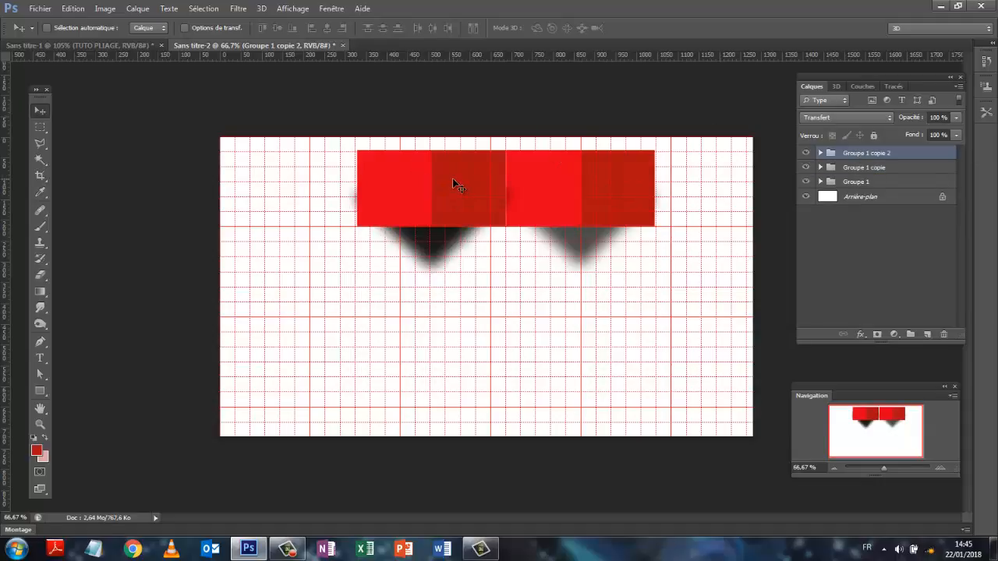
left_click_drag(453, 180, 330, 192)
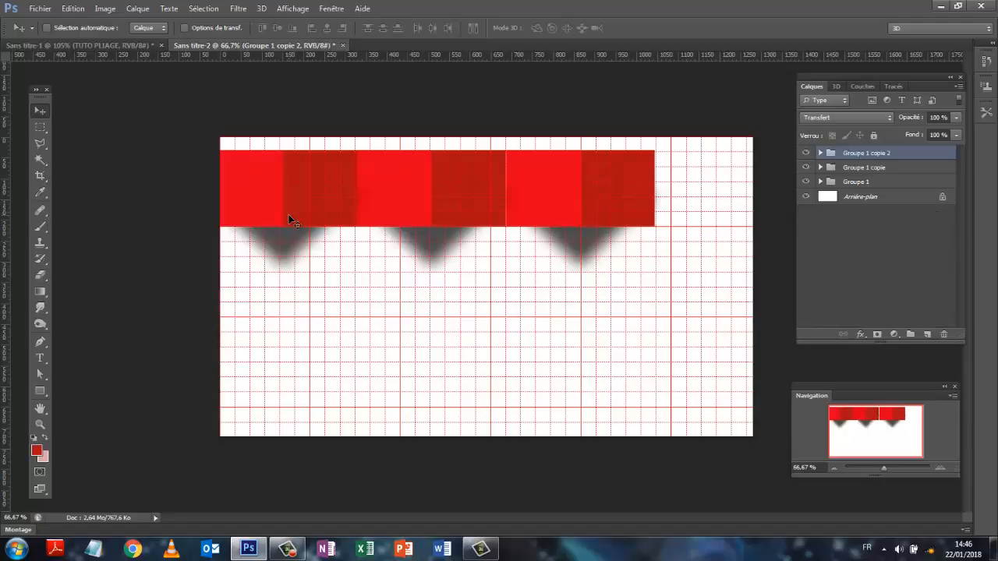
- Group Groupe 1 and its two copies into one parent group and dismiss the Windows colour scheme message
left_click(879, 186, "shift")
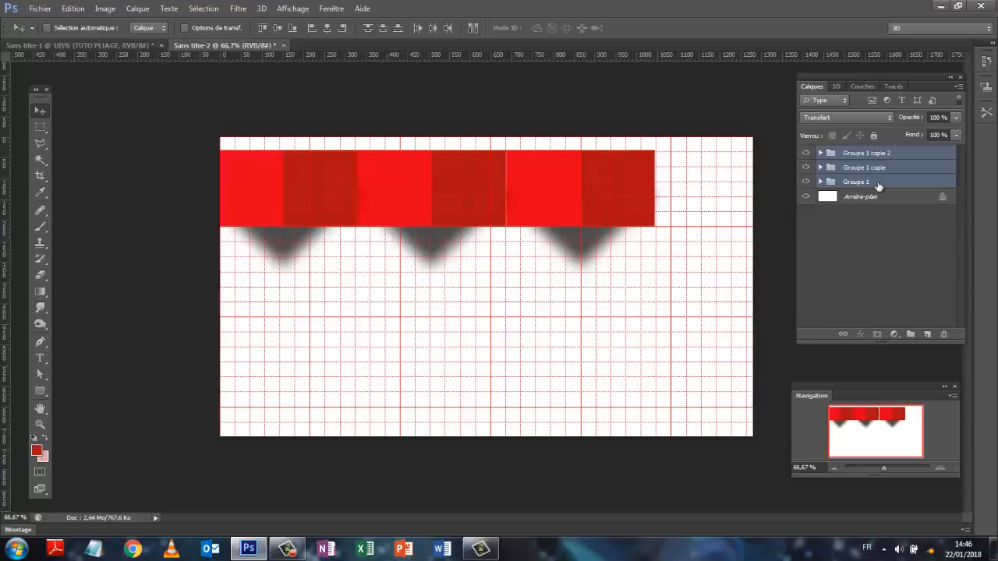
key("ctrl+g")
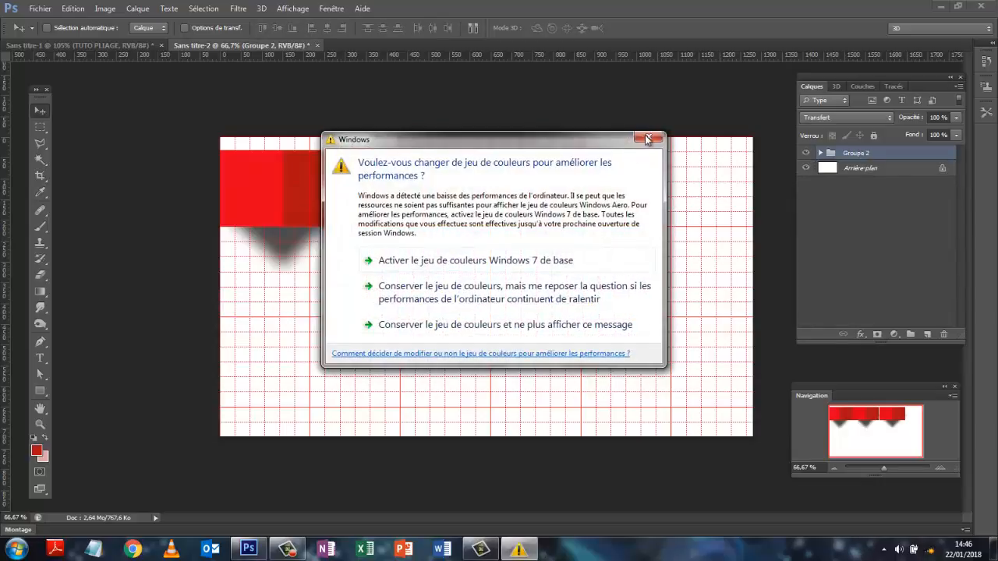
left_click(649, 139)
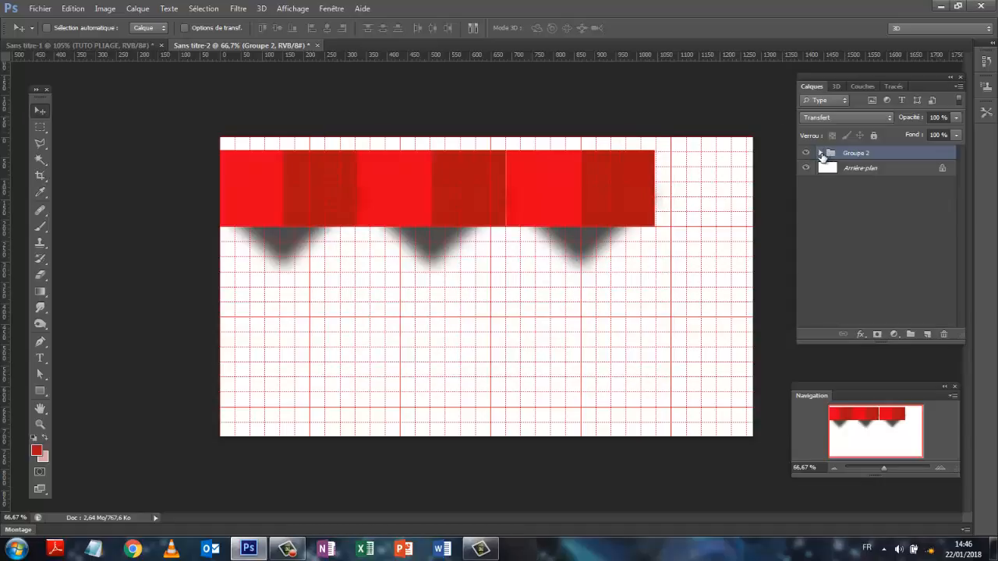
- Check the contents of Groupe 2, collapse it again and duplicate the whole group
left_click(821, 153)
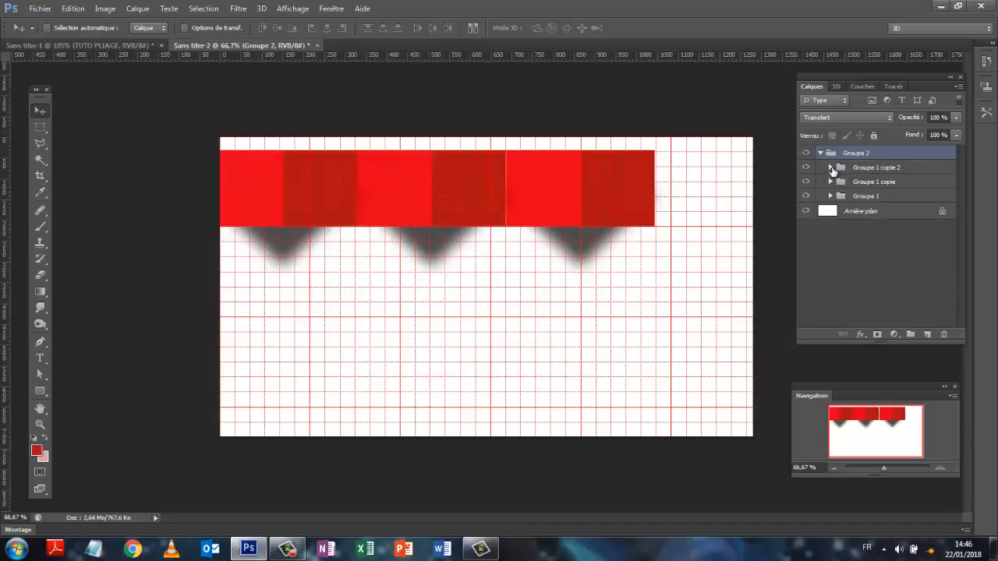
left_click(831, 168)
left_click(832, 168)
left_click(821, 153)
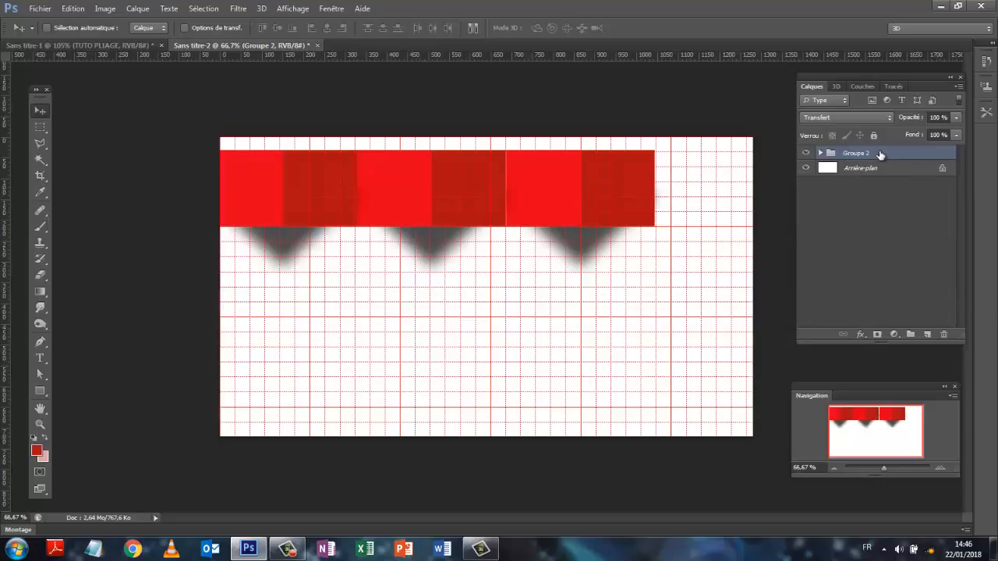
key("ctrl+j")
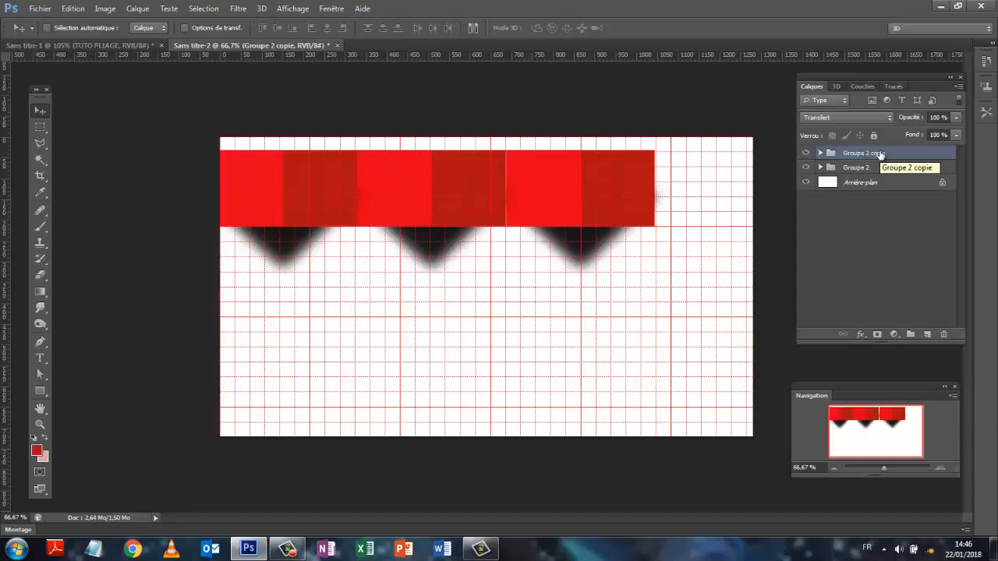
left_click_drag(880, 155, 874, 165)
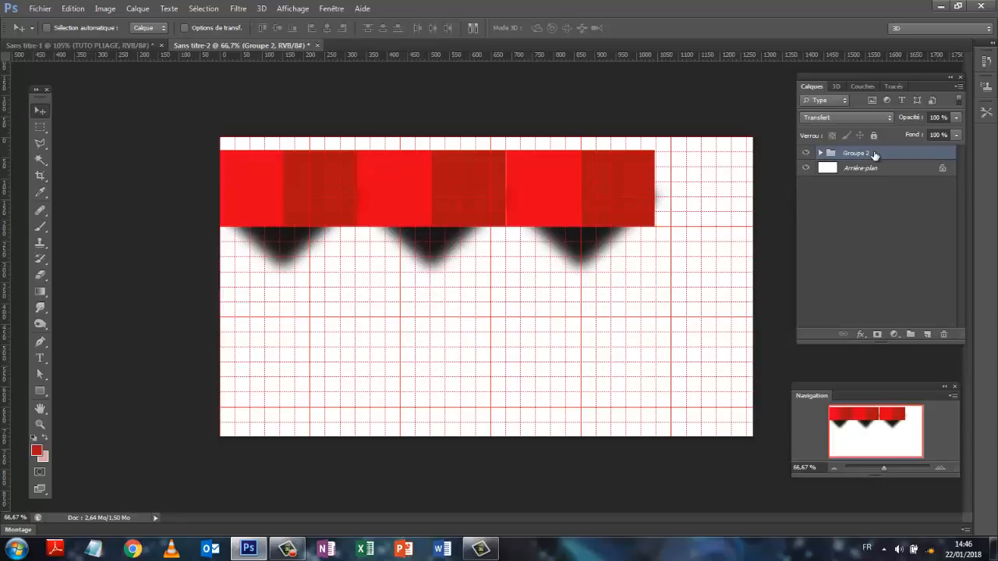
left_click(73, 8)
left_click(84, 21)
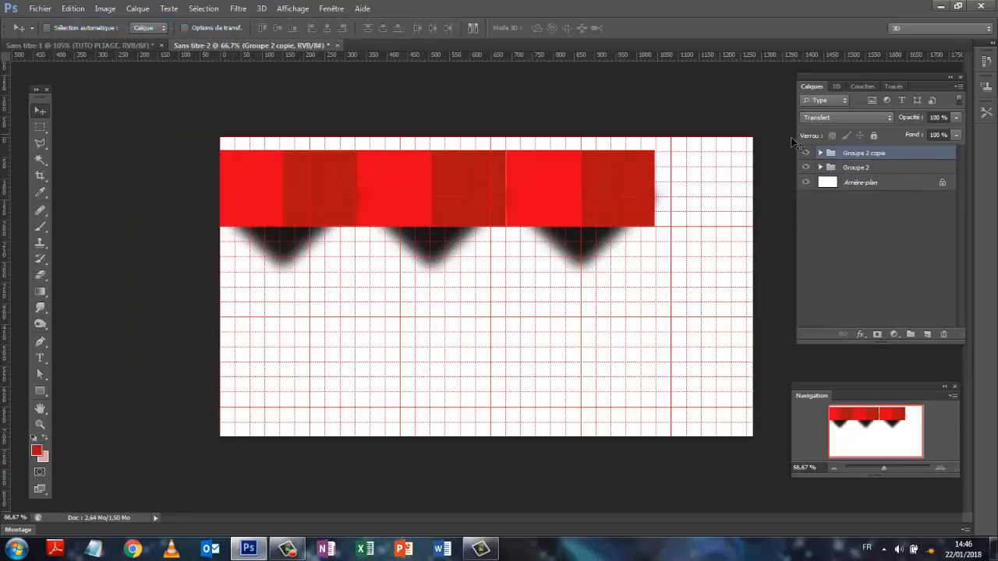
- Move the original Groupe 2 straight down until its squares sit flush beneath the upper row formed by Groupe 2 copie
left_click(858, 169)
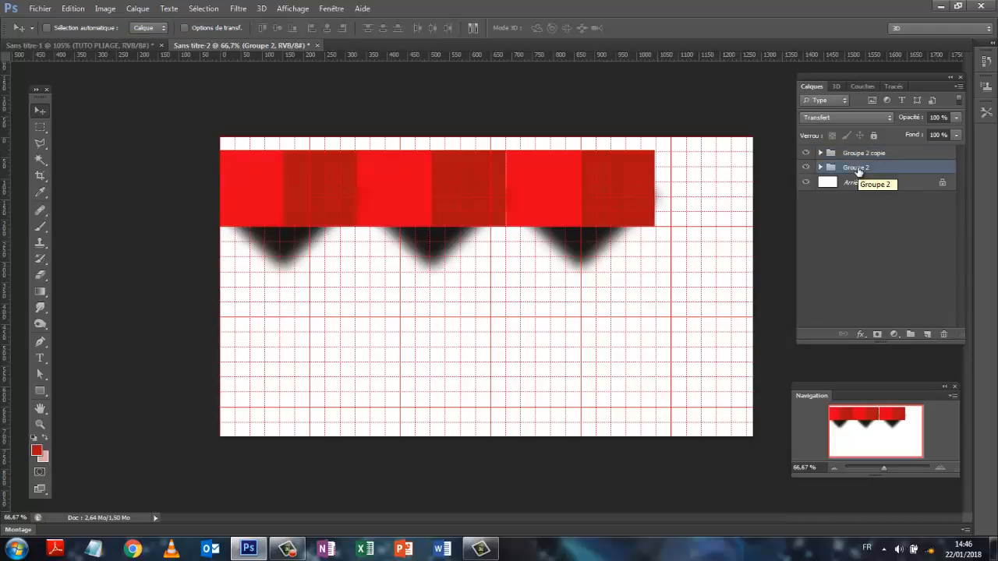
key("Down")
key("Down")
key("Down")
key("Down")
key("Down")
key("Down")
key("Down")
key("Down")
key("Down")
key("Down")
key("Down")
key("Down")
key("Down")
key("Down")
key("Down")
key("Down")
key("Down")
key("Down")
key("Down")
key("Down")
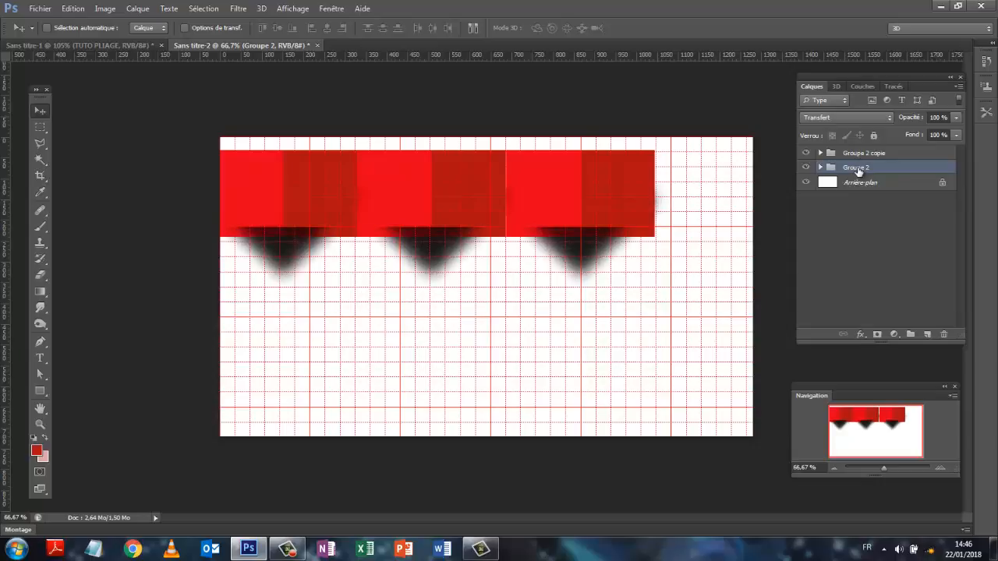
key("Down")
key("Down")
key("Down")
key("Down")
key("Down")
key("Down")
key("Down")
key("Down")
key("Down")
key("Down")
key("Down")
key("Down")
key("Down")
key("Down")
key("Down")
key("Down")
key("Down")
key("Down")
key("Down")
key("Down")
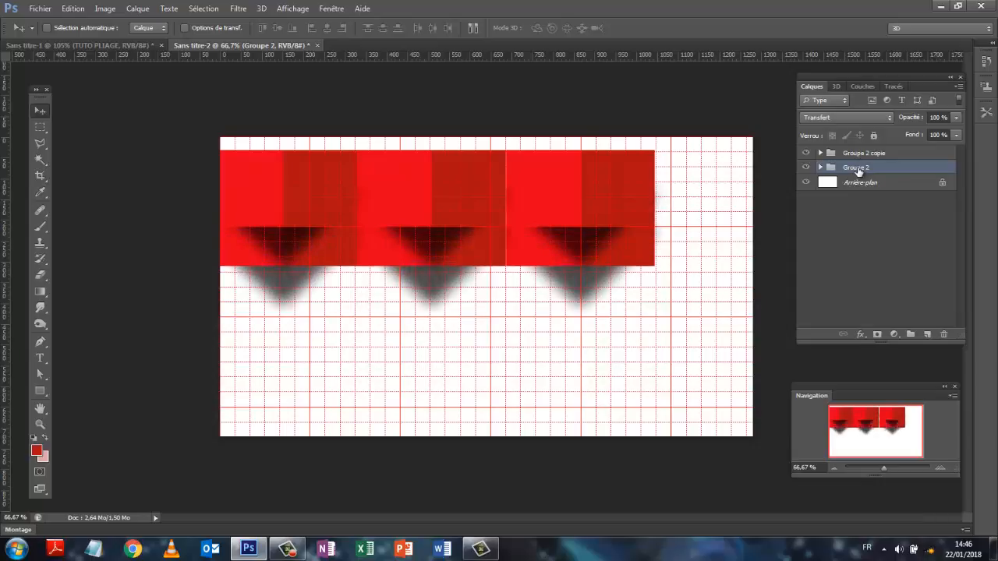
key("Down")
key("Down")
key("Down")
key("Down")
key("Down")
key("Down")
key("Down")
key("Down")
key("Down")
key("Down")
key("Down")
key("Down")
key("Down")
key("Down")
key("Down")
key("Down")
key("Down")
key("Down")
key("Down")
key("Down")
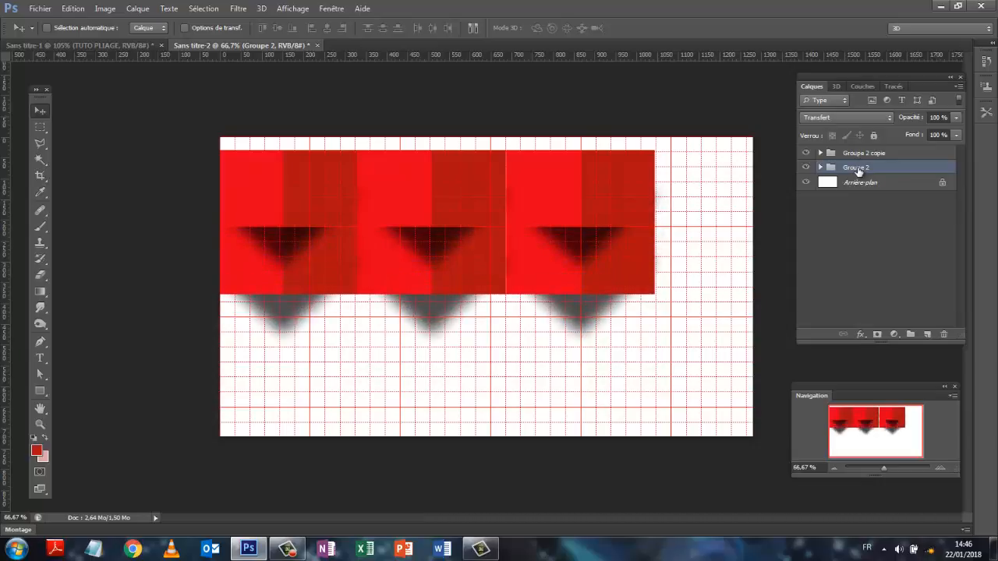
key("Down")
key("Down")
key("Down")
key("Down")
key("Down")
key("Down")
key("Down")
key("Down")
key("Down")
key("Down")
key("Down")
key("Down")
key("Down")
key("Down")
key("Down")
key("Down")
key("Down")
key("Down")
key("Down")
key("Down")
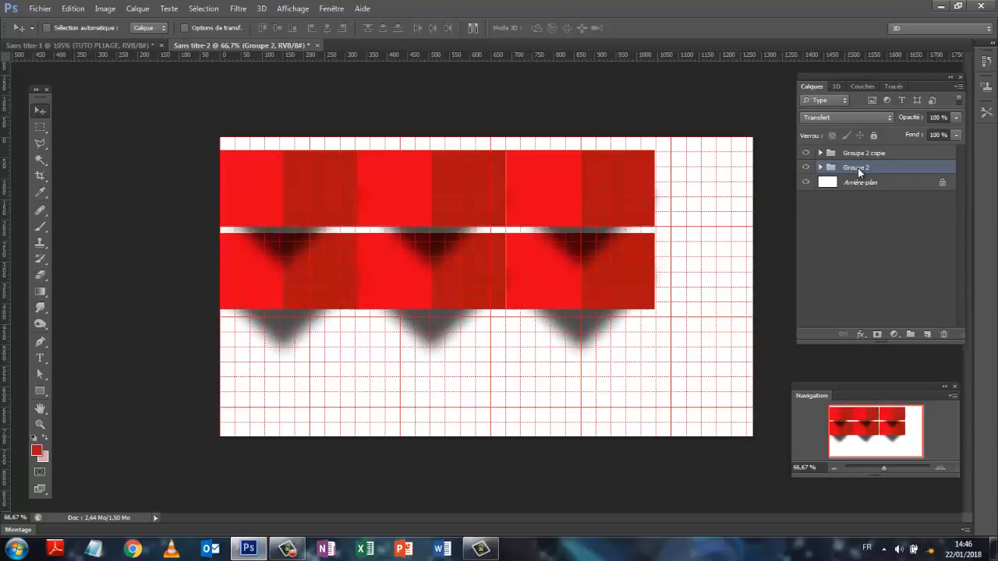
key("Up")
key("Up")
key("Up")
key("Up")
key("Up")
key("Up")
key("Up")
key("Up")
key("Up")
key("Up")
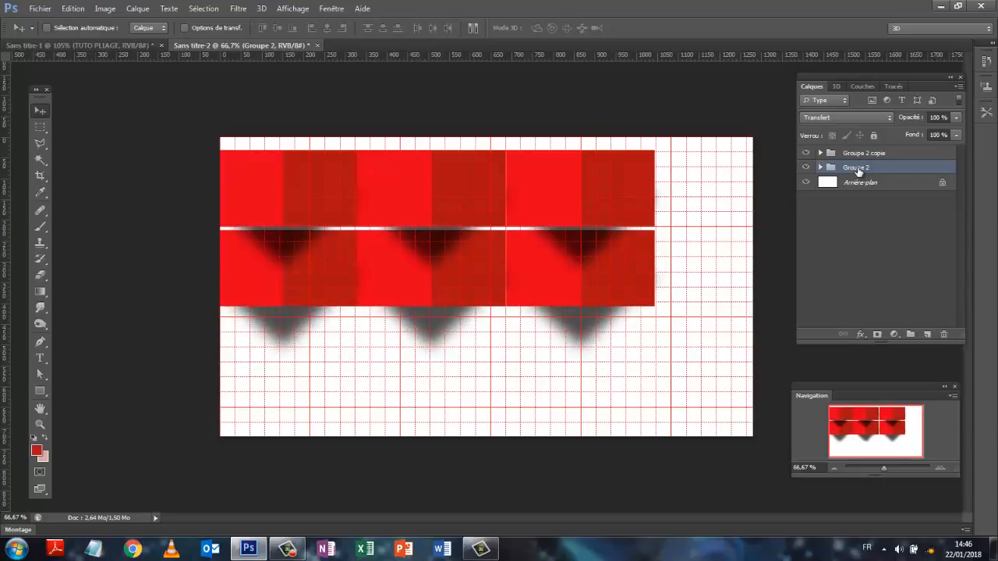
key("Up")
key("Up")
key("Up")
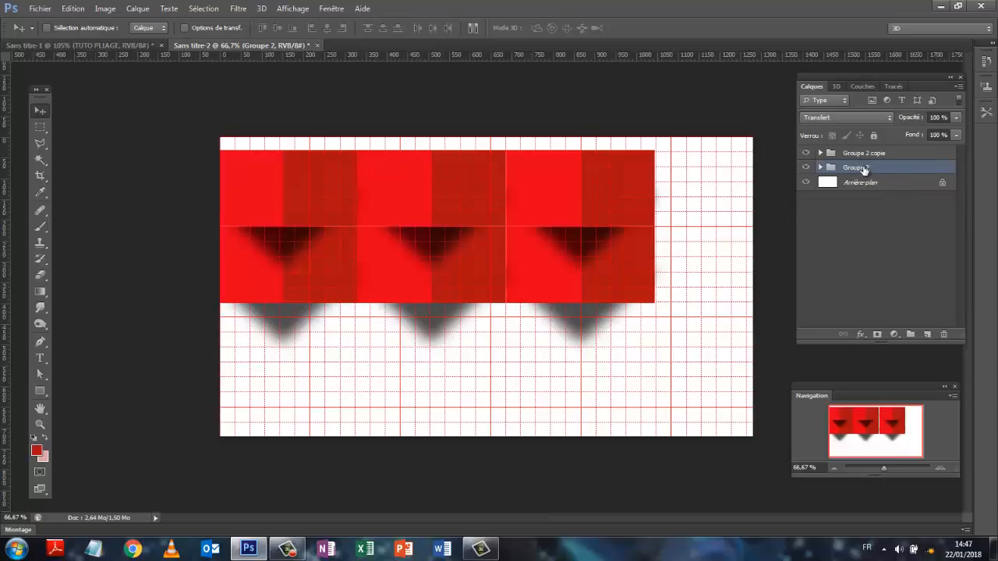
- Shift Groupe 2 left by one square's width so the lower row is offset from the upper row and its shadows
key("Left")
key("Left")
key("Left")
key("Left")
key("Left")
key("Left")
key("Left")
key("Left")
key("Left")
key("Left")
key("Left")
key("Left")
key("Left")
key("Left")
key("Left")
key("Left")
key("Left")
key("Left")
key("Left")
key("Left")
key("Left")
key("Left")
key("Left")
key("Left")
key("Left")
key("Left")
key("Left")
key("Left")
key("Left")
key("Left")
key("Left")
key("Left")
key("Left")
key("Left")
key("Left")
key("Left")
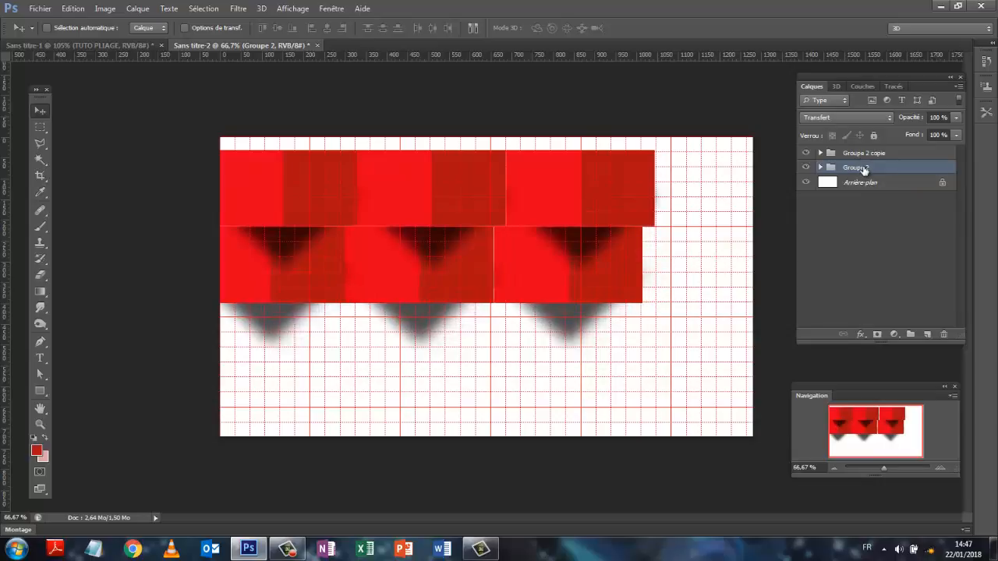
key("Left")
key("Left")
key("Left")
key("Left")
key("Left")
key("Left")
key("Left")
key("Left")
key("Left")
key("Left")
key("Left")
key("Left")
key("Left")
key("Left")
key("Left")
key("Left")
key("Left")
key("Left")
key("Left")
key("Left")
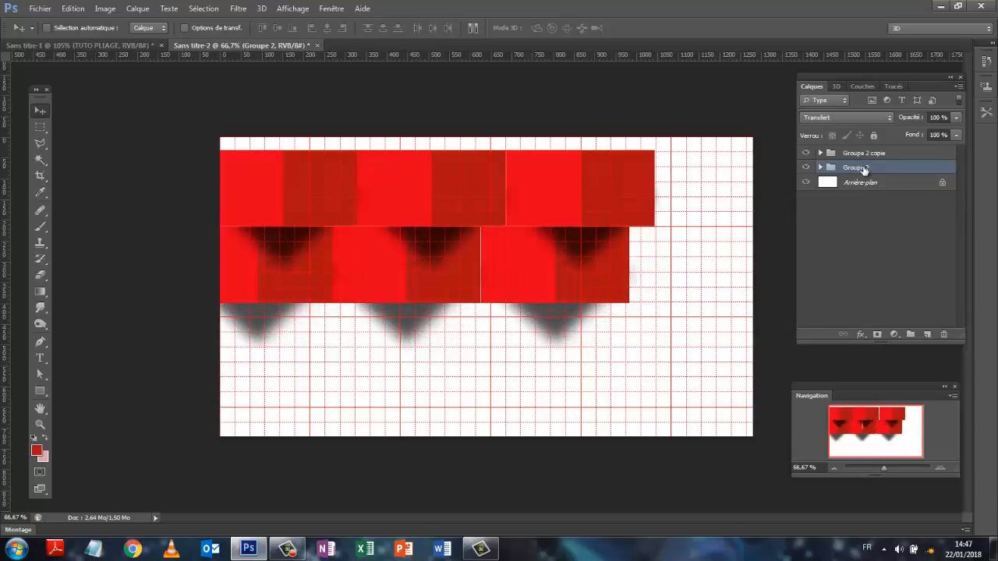
key("Left")
key("Left")
key("Left")
key("Left")
key("Left")
key("Left")
key("Left")
key("Left")
key("Left")
key("Left")
key("Left")
key("Left")
key("Left")
key("Left")
key("Left")
key("Left")
key("Left")
key("Left")
key("Left")
key("Left")
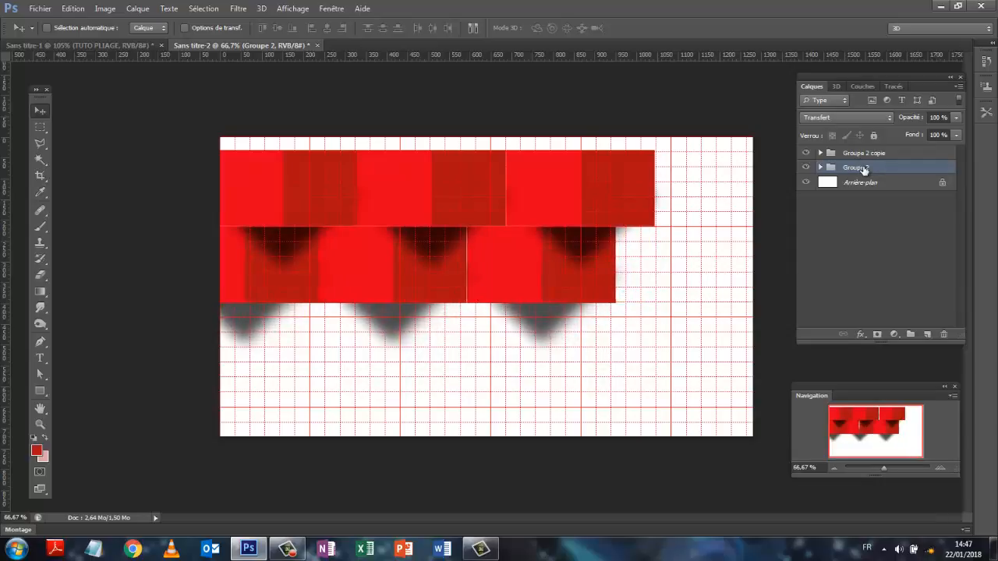
key("Left")
key("Left")
key("Left")
key("Left")
key("Left")
key("Left")
key("Left")
key("Left")
key("Left")
key("Left")
key("Left")
key("Left")
key("Left")
key("Left")
key("Left")
key("Left")
key("Left")
key("Left")
key("Left")
key("Left")
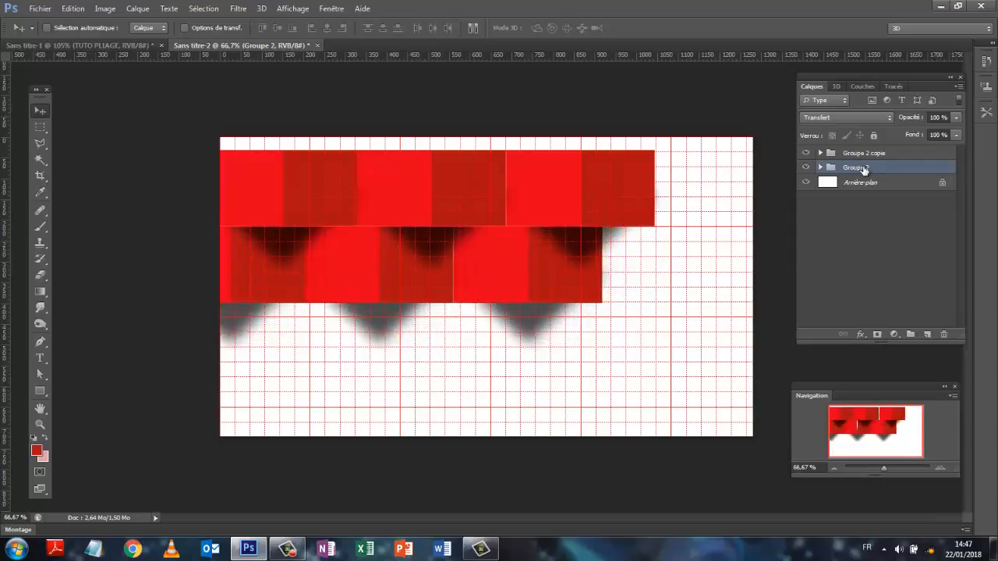
key("Left")
key("Left")
key("Left")
key("Left")
key("Left")
key("Left")
key("Left")
key("Left")
key("Left")
key("Left")
key("Left")
key("Left")
key("Left")
key("Left")
key("Left")
key("Left")
key("Left")
key("Left")
key("Left")
key("Left")
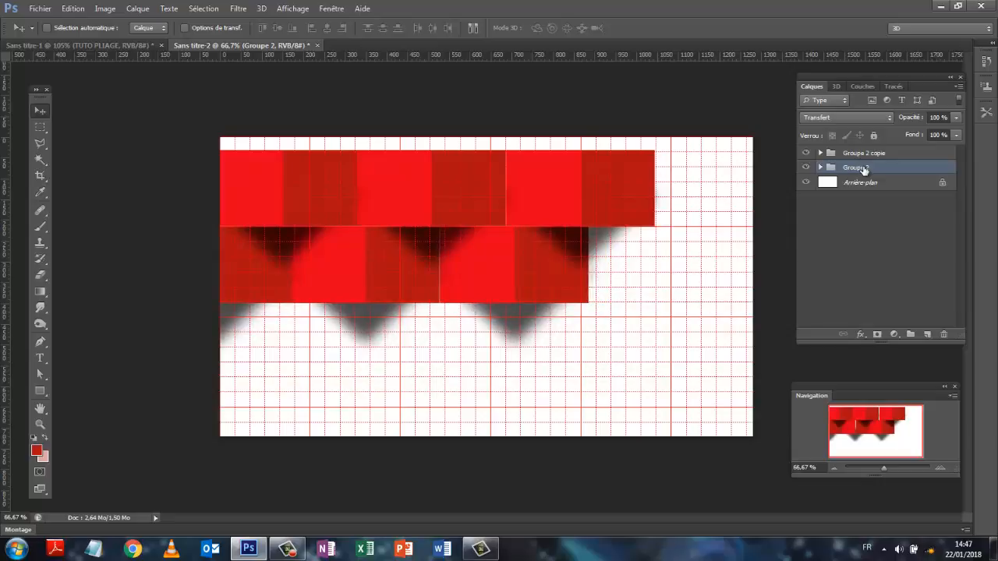
key("Left")
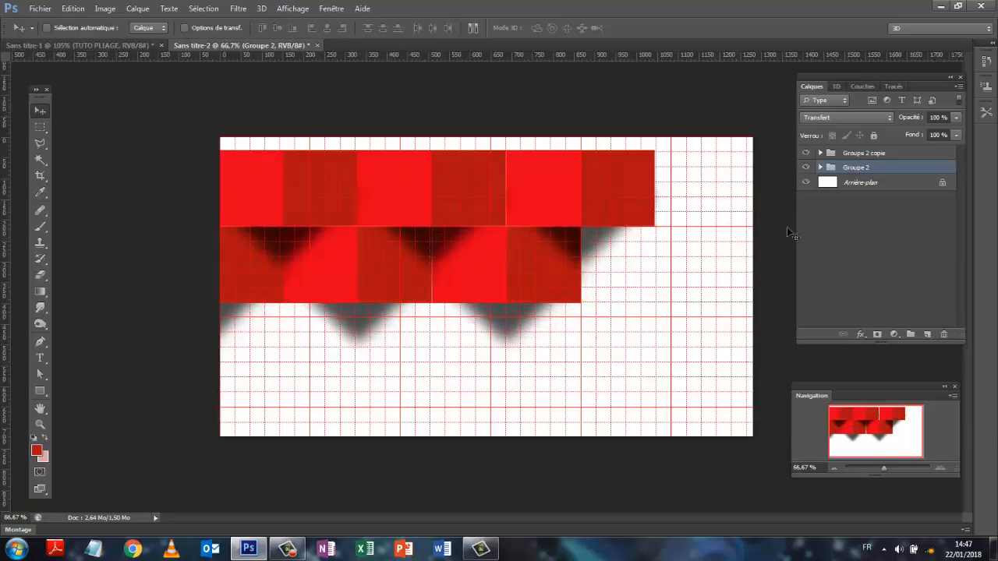
- Expand Groupe 2 copie and nudge its Groupe 1 copie right to close the gap before the upper row's third pair of squares
left_click(821, 153)
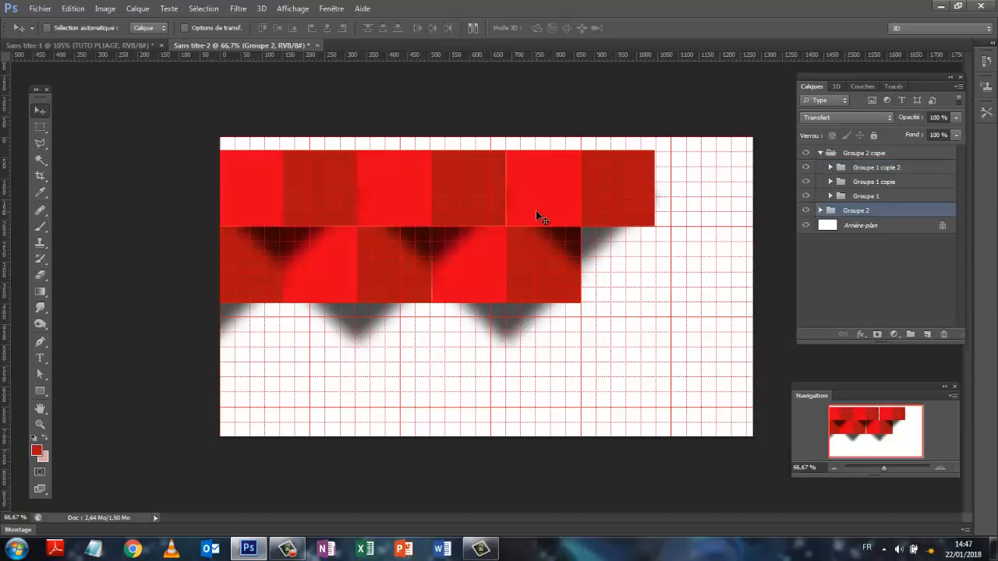
left_click(831, 181)
left_click(875, 183)
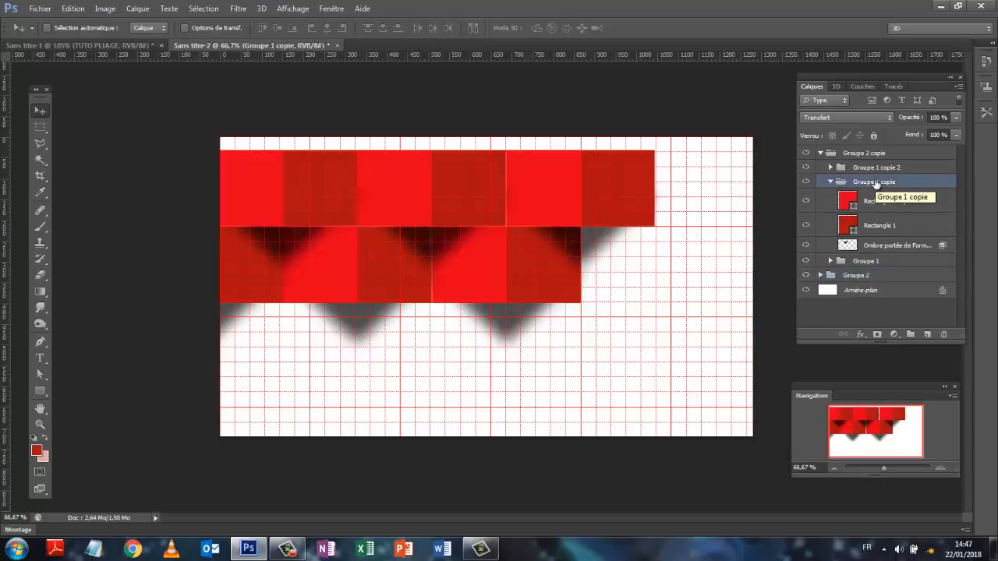
key("ctrl+z")
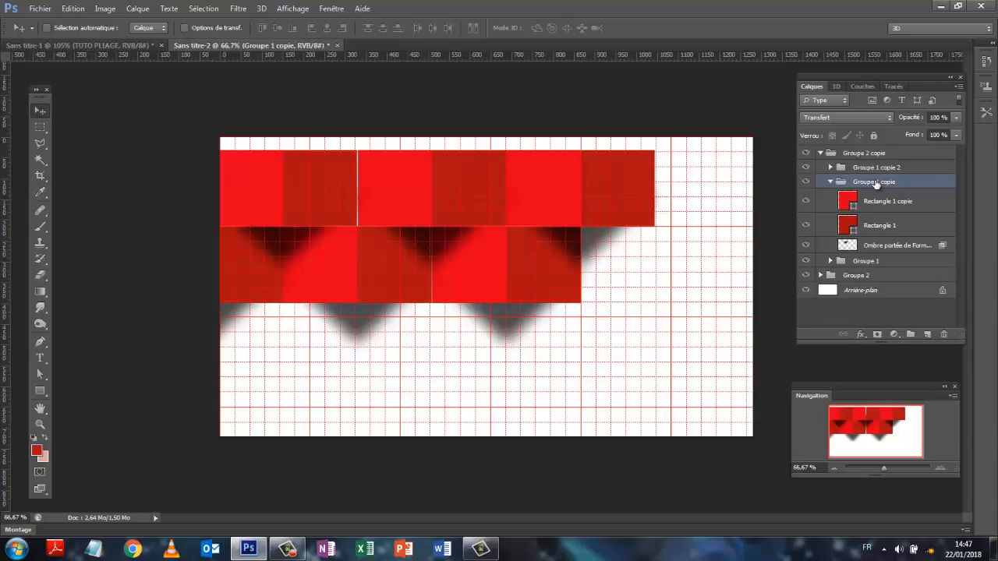
- Fine-tune the horizontal position of Groupe 1 within Groupe 2 copie in the upper row
left_click(872, 262)
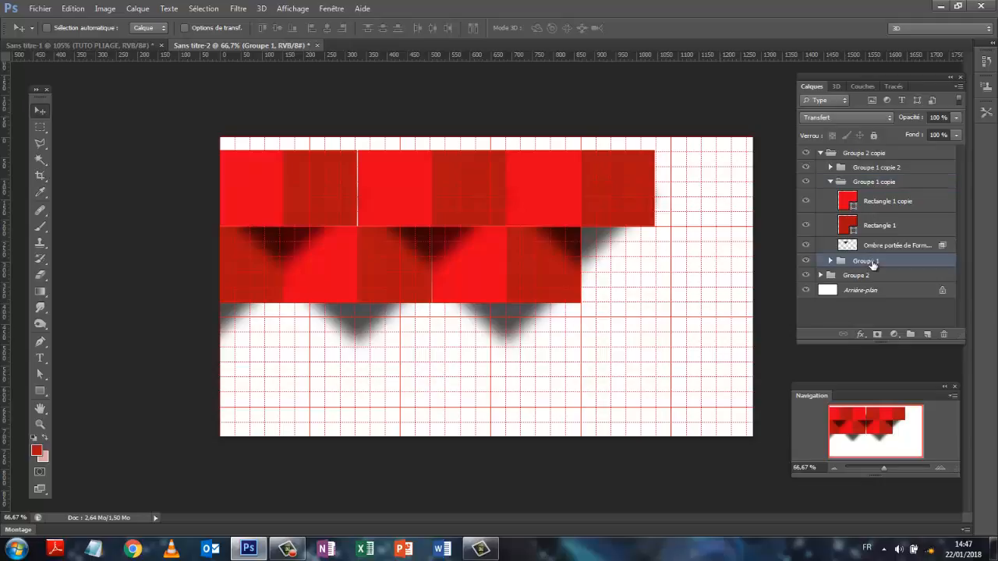
key("Right")
key("Right")
key("Right")
key("Left")
key("Left")
- Nudge Groupe 1 copie 2 right to close the white gap in the upper row and collapse Groupe 2 copie with its subgroups
left_click(880, 168)
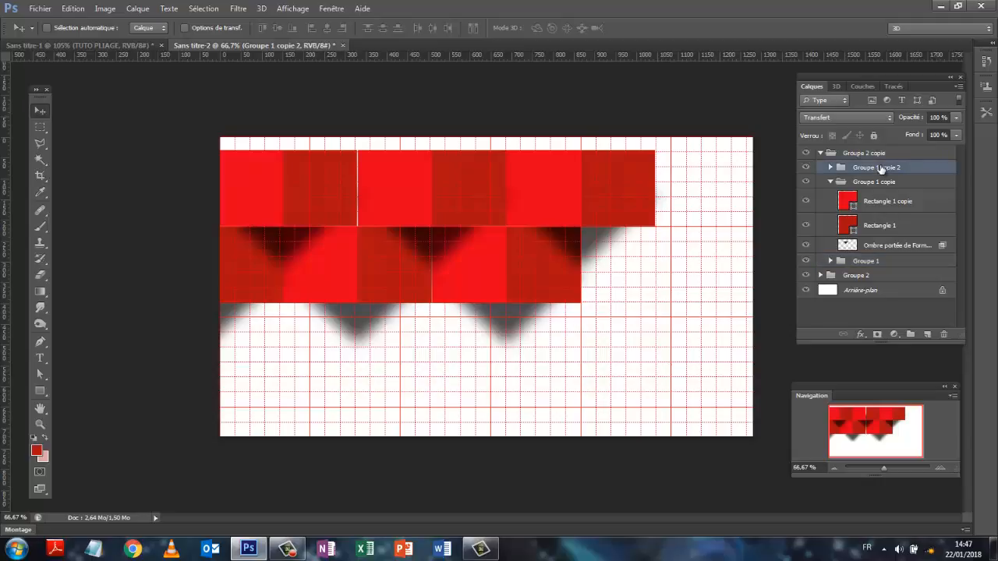
key("Left")
left_click(831, 167)
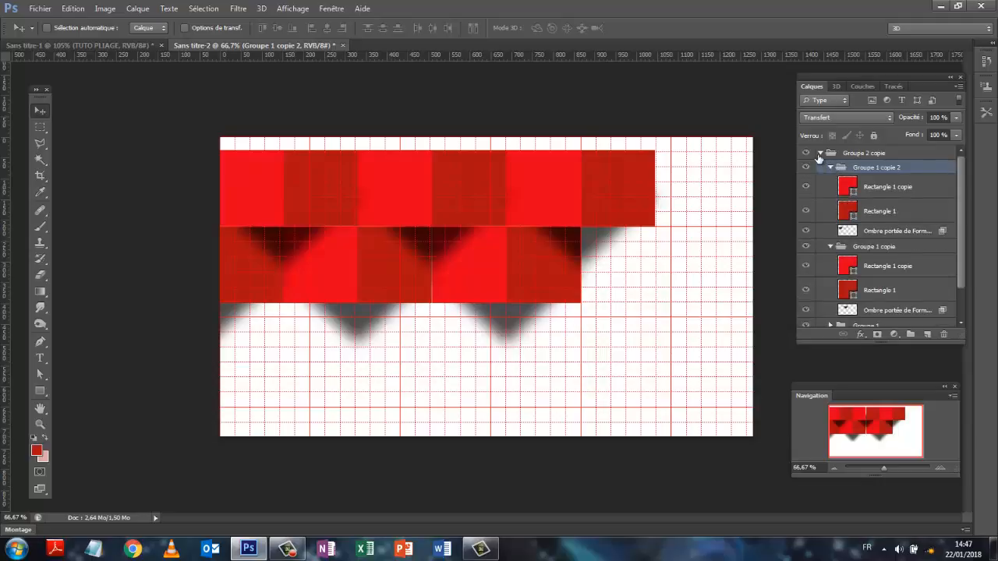
left_click(832, 168)
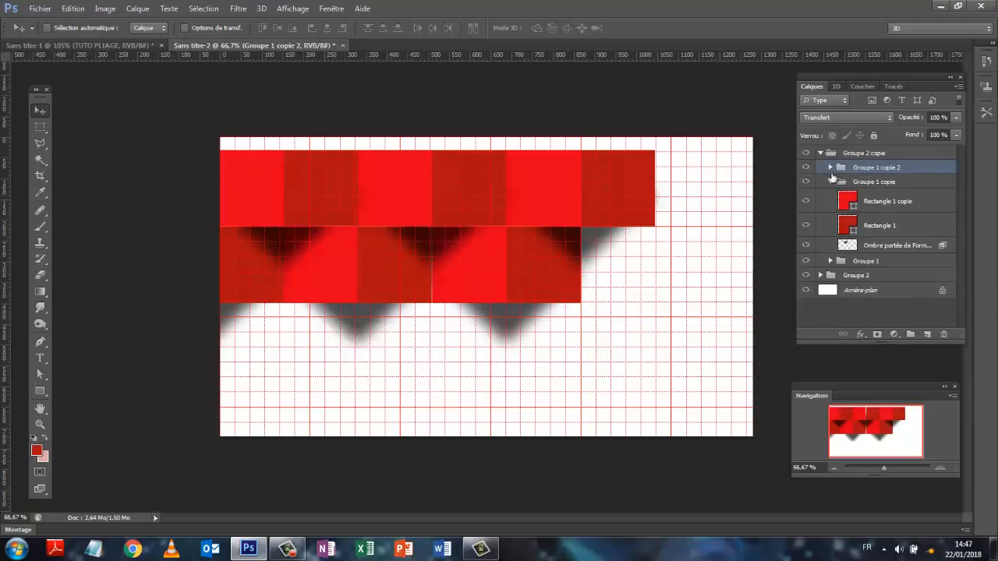
left_click(830, 182)
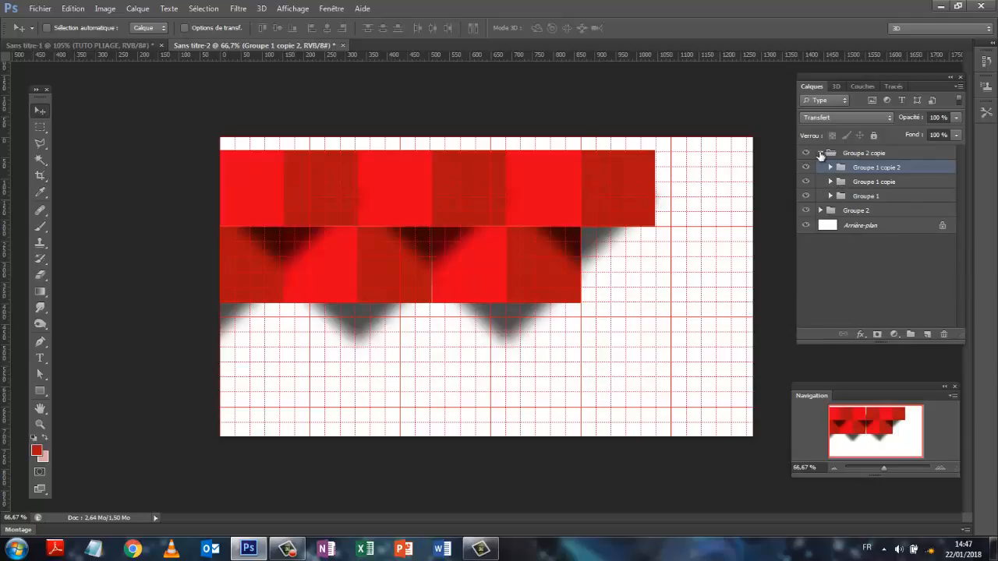
left_click(821, 153)
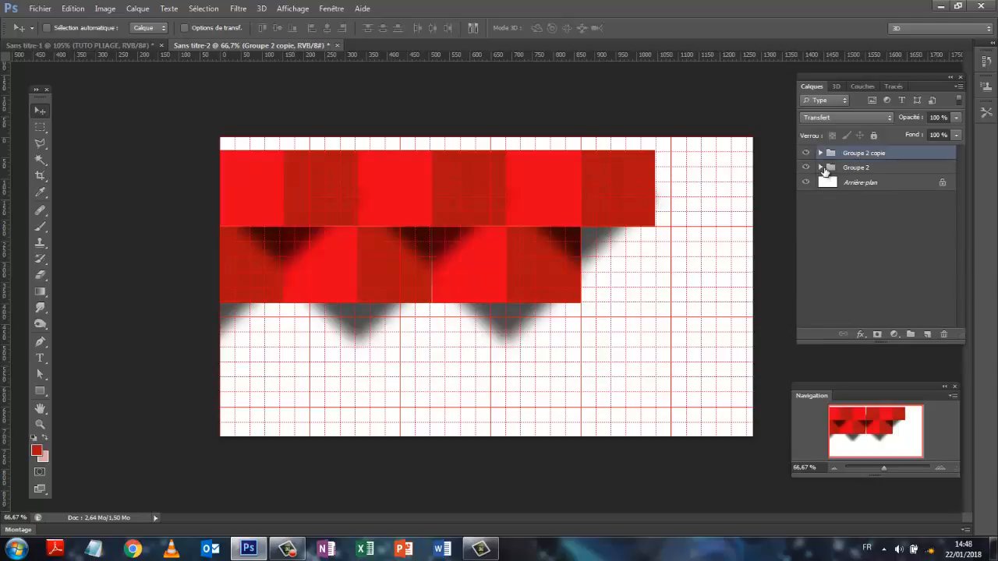
- Expand Groupe 2, nudge its Groupe 1 copie and Groupe 1 copie 2 right to close the lower row's gaps, and collapse it
left_click(821, 168)
left_click(842, 199)
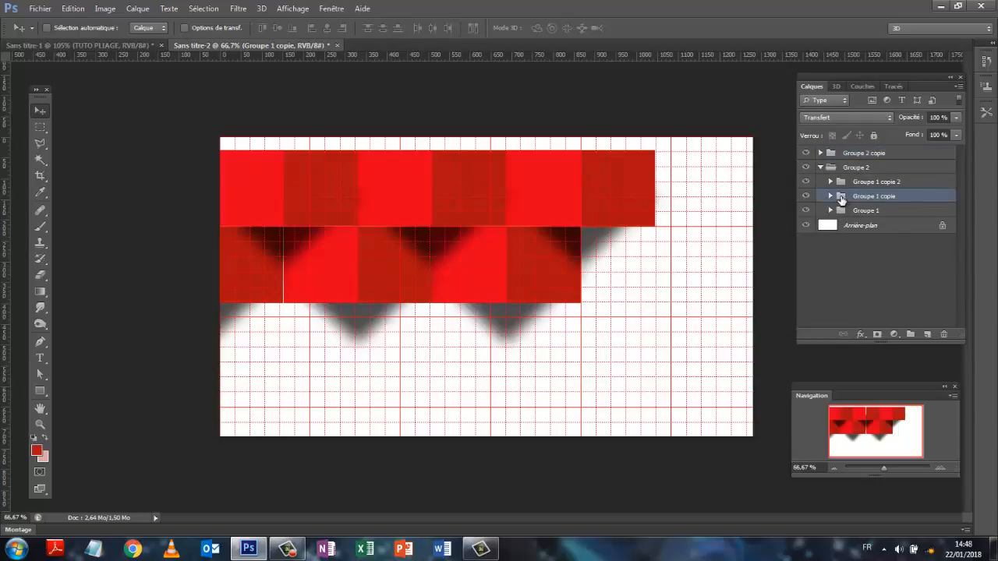
left_click(846, 214)
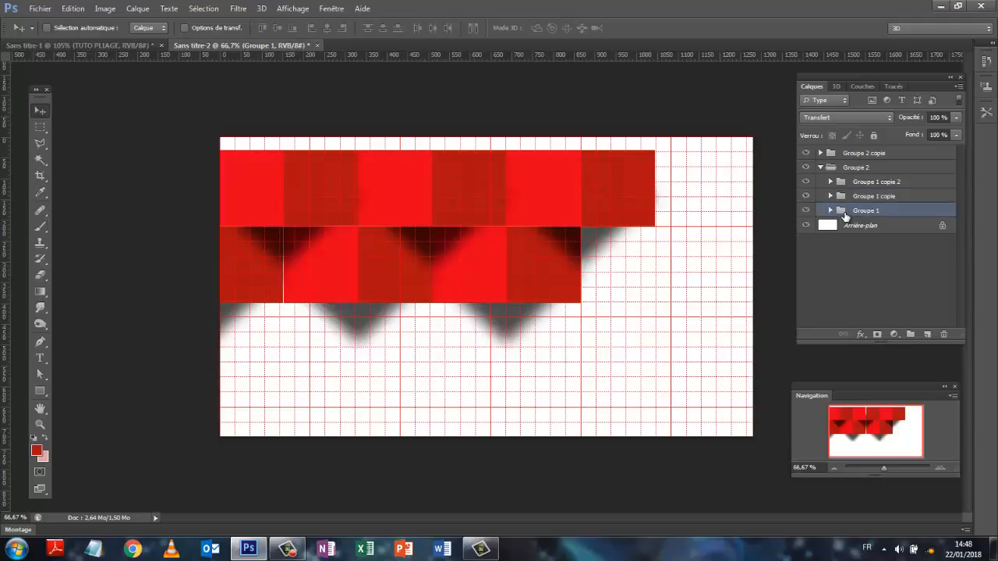
left_click(855, 183)
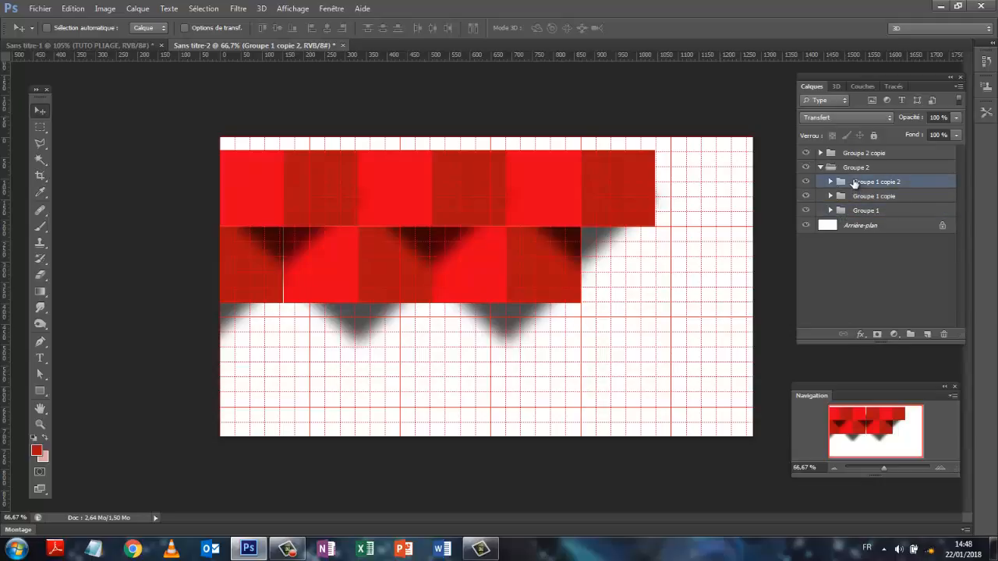
left_click(840, 251)
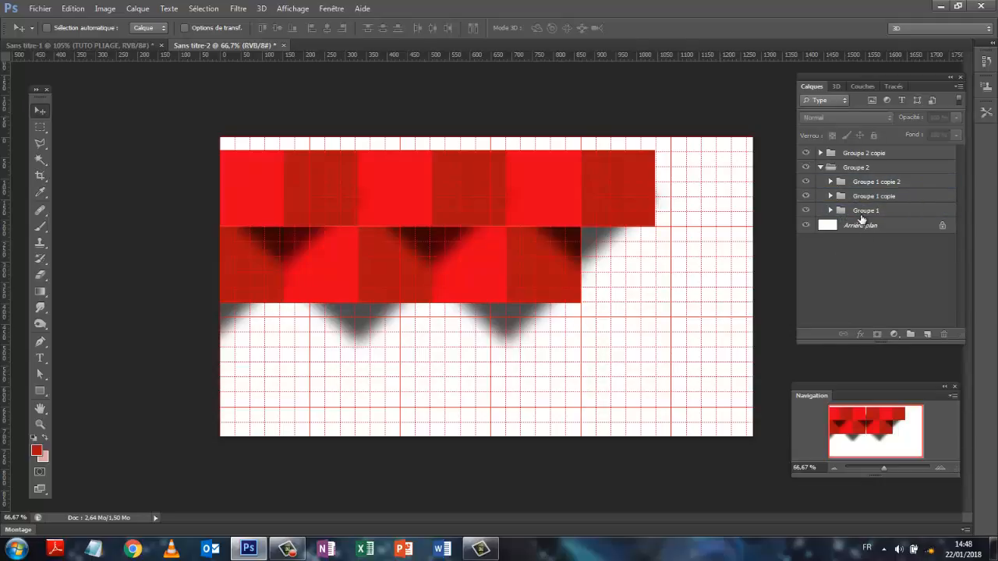
left_click(823, 167)
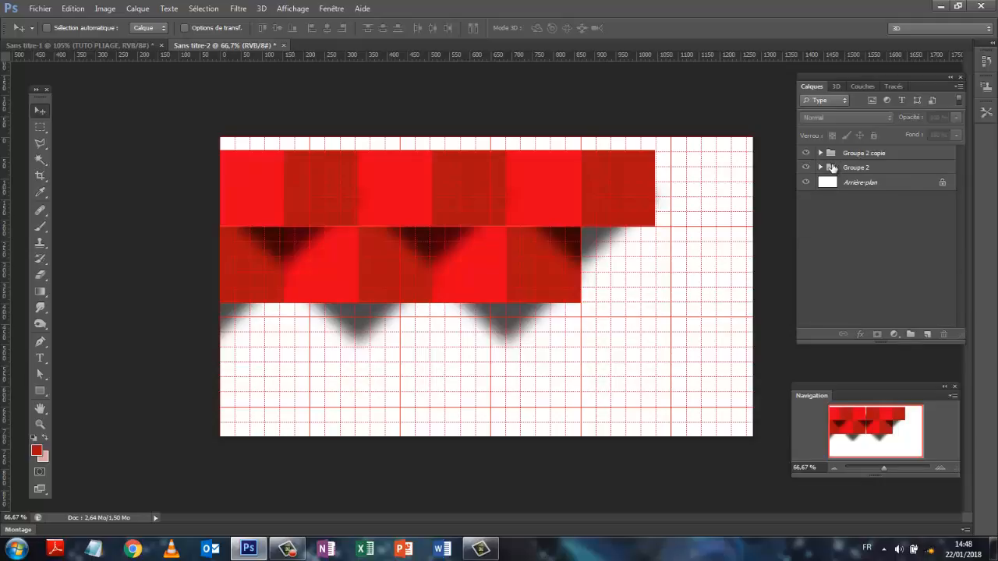
- Duplicate Groupe 2 and select the original group below the copy
left_click(848, 167)
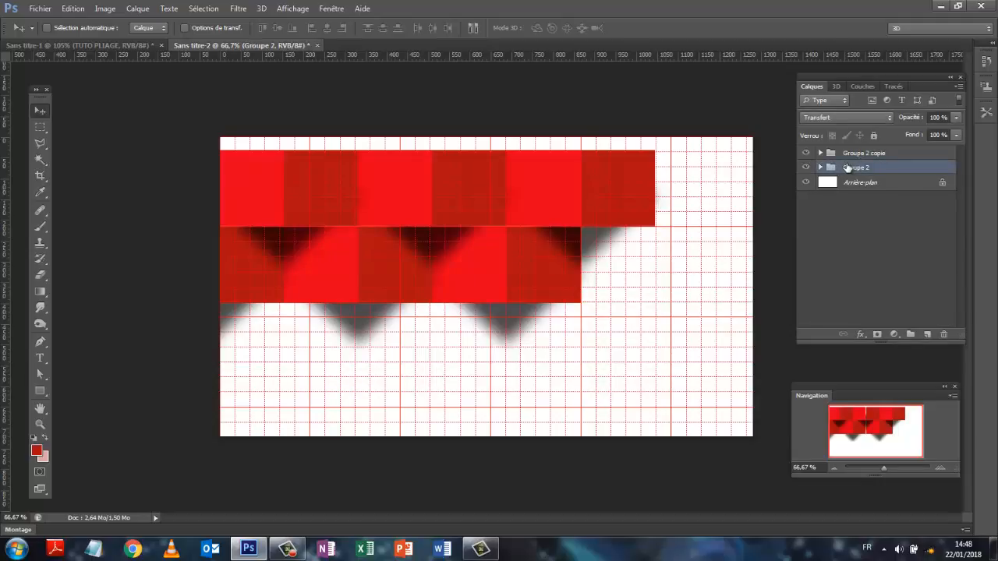
key("ctrl+j")
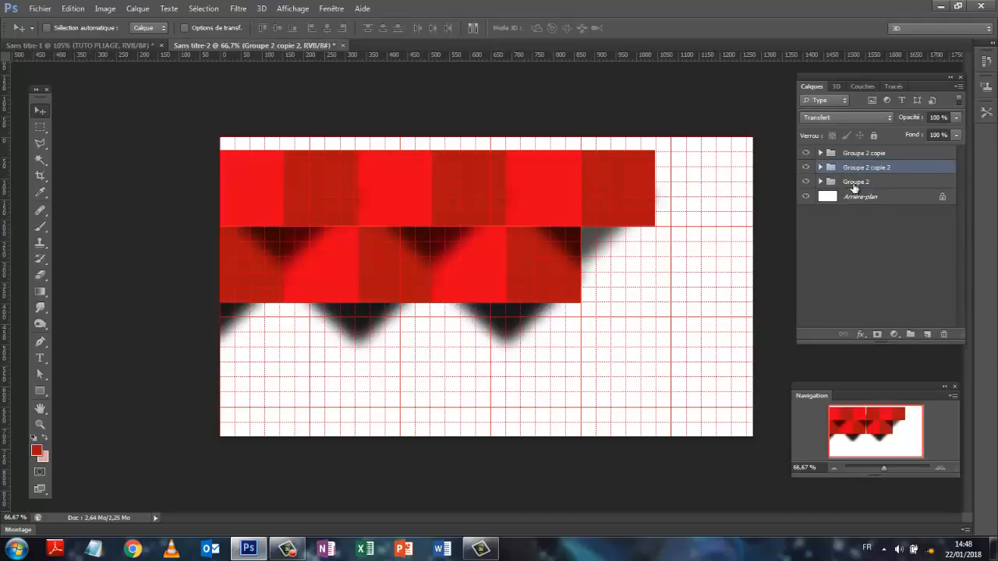
left_click(856, 184)
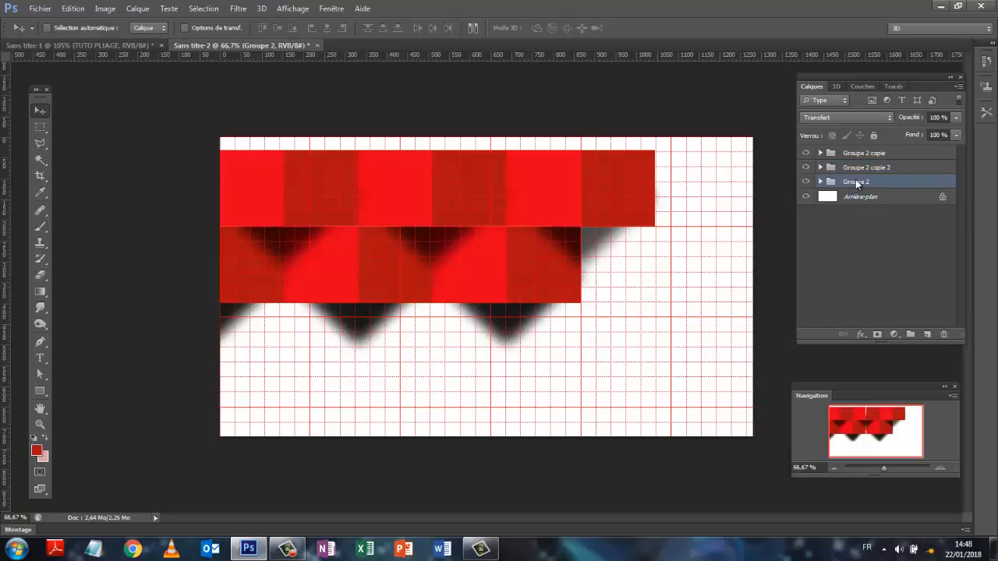
- Move the original Groupe 2 straight down to form a third row of squares beneath the second row
key("Down")
key("Down")
key("Down")
key("Down")
key("Down")
key("Down")
key("Down")
key("Down")
key("Down")
key("Down")
key("Down")
key("Down")
key("Down")
key("Down")
key("Down")
key("Down")
key("Down")
key("Down")
key("Down")
key("Down")
key("Down")
key("Down")
key("Down")
key("Down")
key("Down")
key("Down")
key("Down")
key("Down")
key("Down")
key("Down")
key("Down")
key("Down")
key("Down")
key("Down")
key("Down")
key("Down")
key("Down")
key("Down")
key("Down")
key("Down")
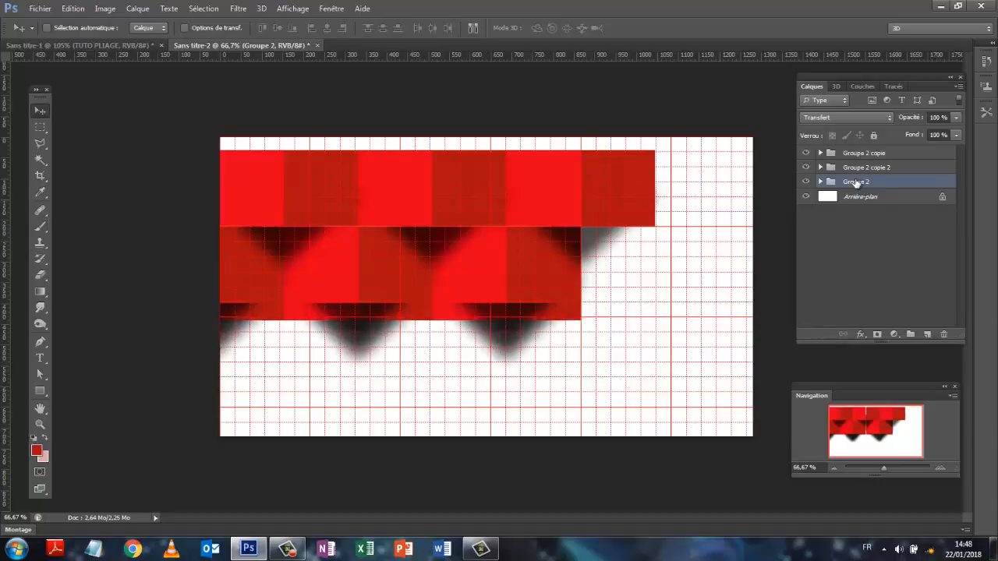
key("Down")
key("Down")
key("Down")
key("Down")
key("Down")
key("Down")
key("Down")
key("Down")
key("Down")
key("Down")
key("Down")
key("Down")
key("Down")
key("Down")
key("Down")
key("Down")
key("Down")
key("Down")
key("Down")
key("Down")
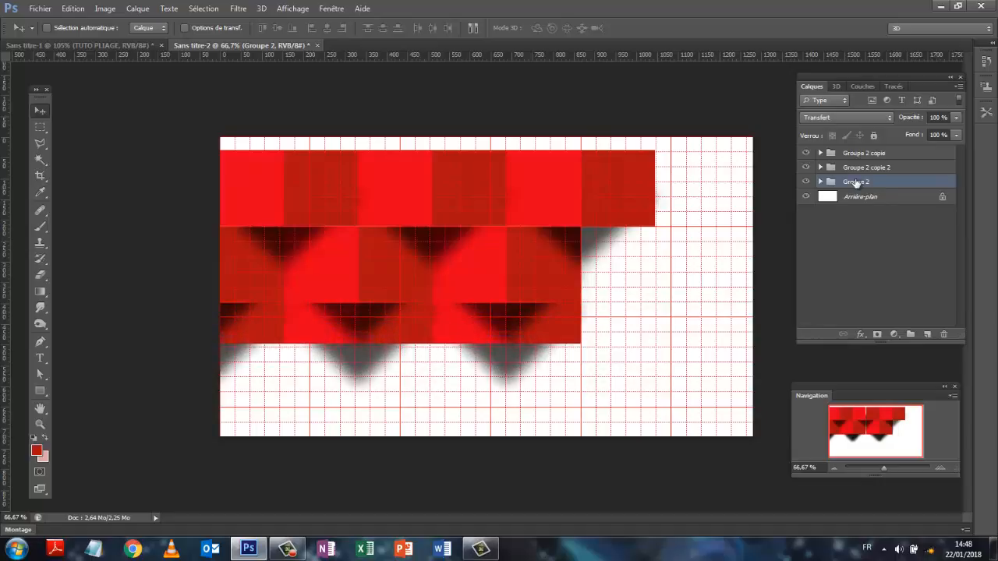
key("Down")
key("Down")
key("Down")
key("Down")
key("Down")
key("Down")
key("Down")
key("Down")
key("Down")
key("Down")
key("Down")
key("Down")
key("Down")
key("Down")
key("Down")
key("Down")
key("Down")
key("Down")
key("Down")
key("Down")
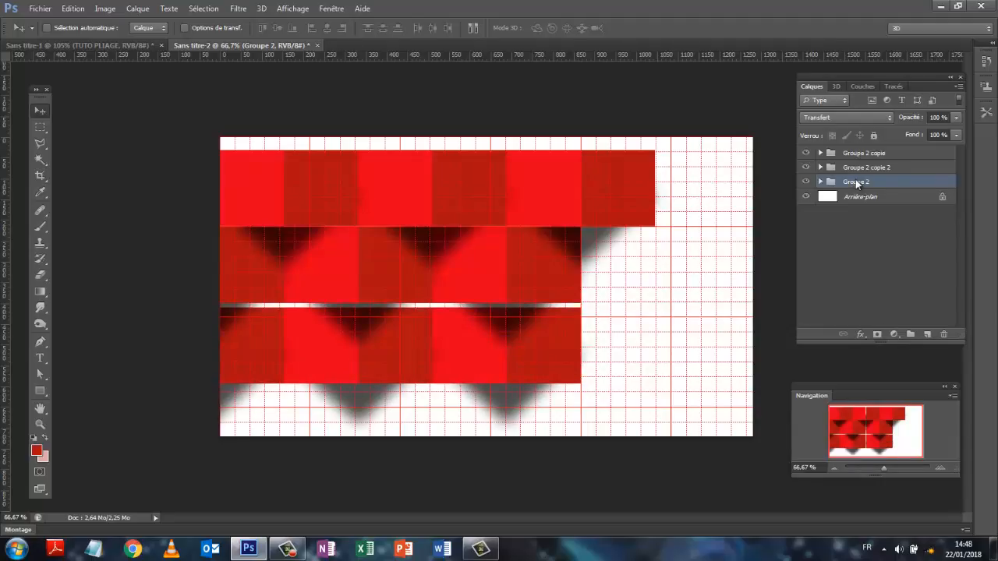
- Nudge Groupe 2 up until the third row sits flush against the second row without a white gap
key("Up")
key("Up")
key("Up")
key("Up")
key("Up")
key("Up")
key("Up")
key("Up")
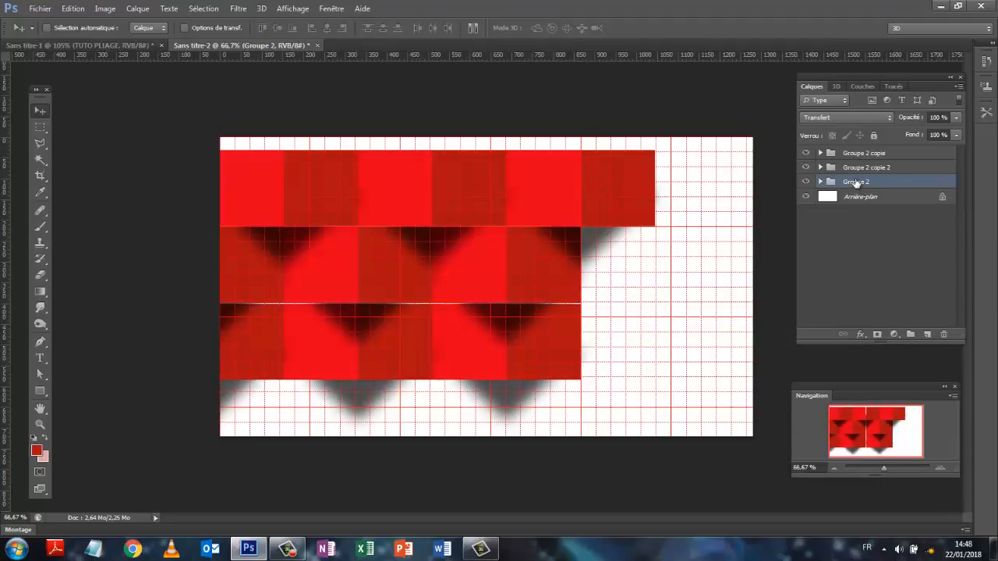
key("Up")
key("Up")
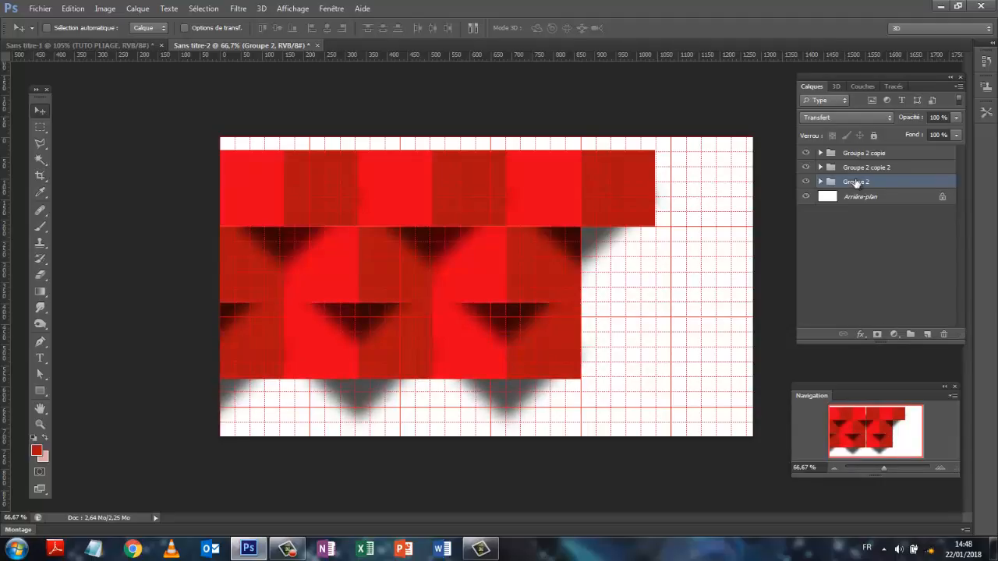
- Nudge Groupe 2 left until the third row's bright and dark squares line up in an offset with the second row's squares
key("Left")
key("Left")
key("Left")
key("Left")
key("Left")
key("Left")
key("Left")
key("Left")
key("Left")
key("Left")
key("Left")
key("Left")
key("Left")
key("Left")
key("Left")
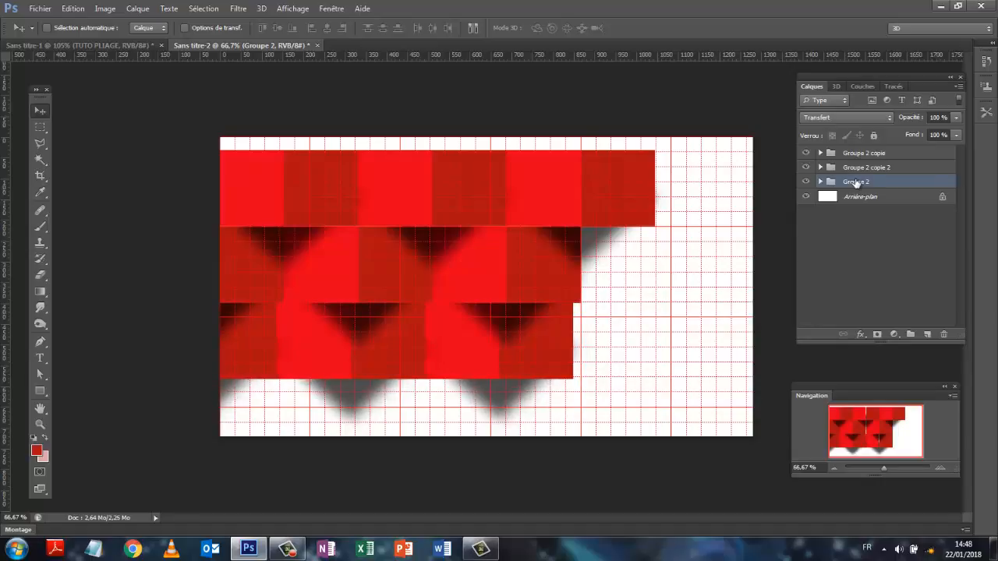
key("Left")
key("Left")
key("Left")
key("Left")
key("Left")
key("Left")
key("Left")
key("Left")
key("Left")
key("Left")
key("Left")
key("Left")
key("Left")
key("Left")
key("Left")
key("Left")
key("Left")
key("Left")
key("Left")
key("Left")
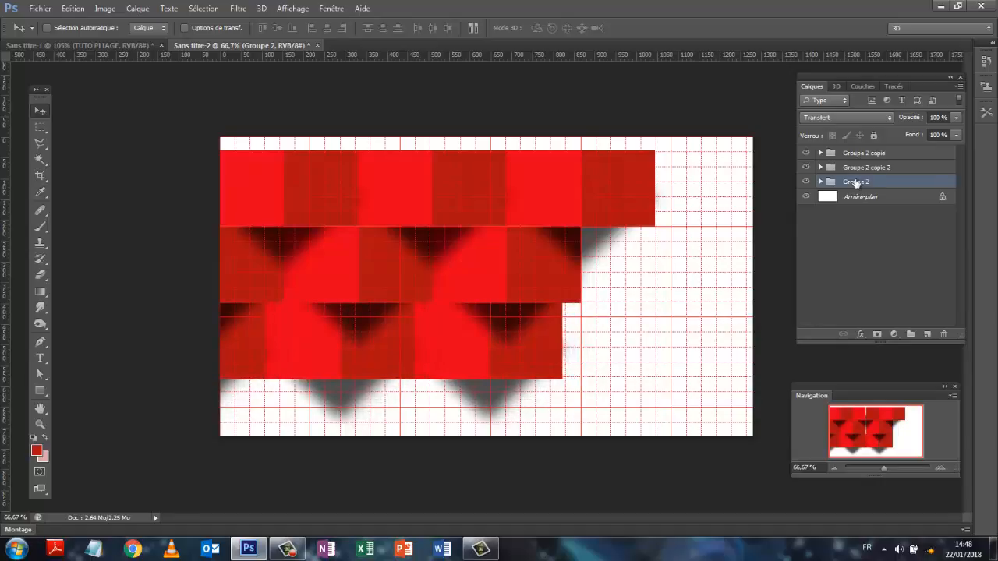
key("Left")
key("Left")
key("Left")
key("Left")
key("Left")
key("Left")
key("Left")
key("Left")
key("Left")
key("Left")
key("Left")
key("Left")
key("Left")
key("Left")
key("Left")
key("Left")
key("Left")
key("Left")
key("Left")
key("Left")
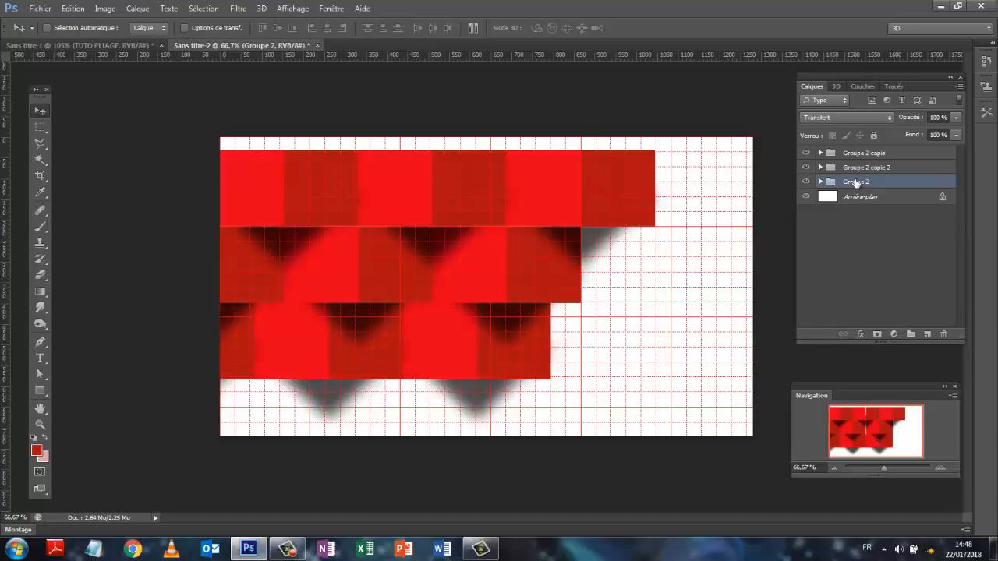
key("Left")
key("Left")
key("Left")
key("Left")
key("Left")
key("Left")
key("Left")
key("Left")
key("Left")
key("Left")
key("Left")
key("Left")
key("Left")
key("Left")
key("Left")
key("Left")
key("Left")
key("Left")
key("Left")
key("Left")
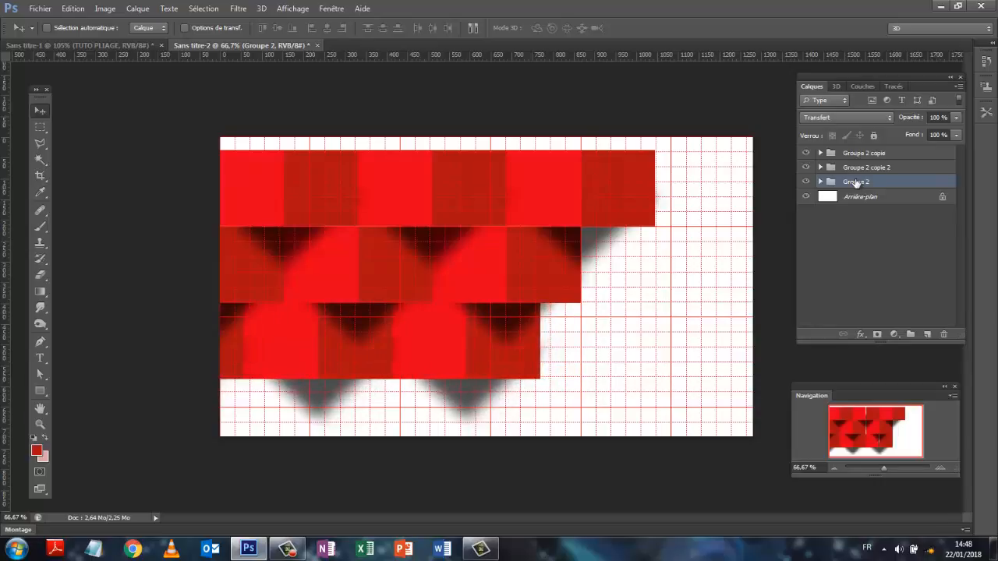
key("Left")
key("Left")
key("Left")
key("Left")
key("Left")
key("Left")
key("Left")
key("Left")
key("Left")
key("Left")
key("Left")
key("Left")
key("Left")
key("Left")
key("Left")
key("Left")
key("Left")
key("Left")
key("Left")
key("Left")
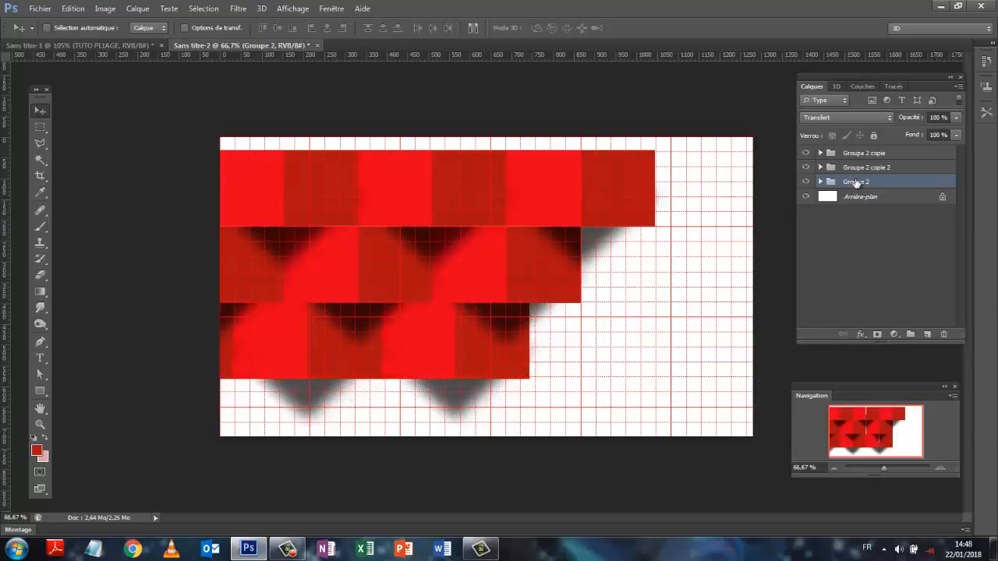
key("Left")
key("Left")
key("Left")
key("Left")
key("Left")
key("Left")
key("Left")
key("Left")
key("Left")
key("Left")
key("Left")
key("Left")
key("Left")
key("Left")
key("Left")
key("Left")
key("Left")
key("Left")
key("Left")
key("Left")
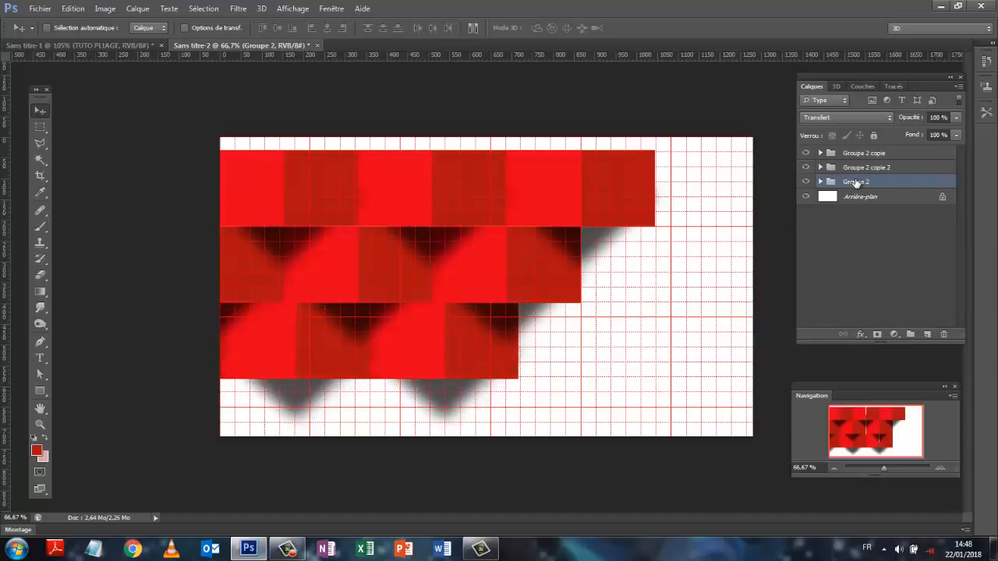
key("Left")
key("Left")
key("Left")
key("Left")
key("Left")
key("Left")
key("Left")
key("Left")
key("Left")
key("Left")
key("Left")
key("Left")
key("Left")
key("Left")
key("Left")
key("Left")
key("Left")
key("Left")
key("Left")
key("Left")
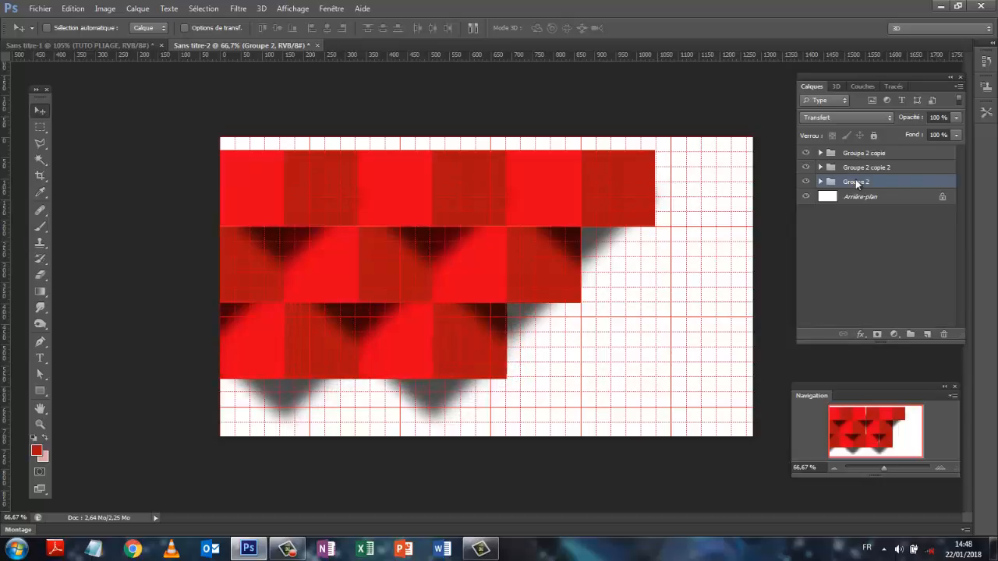
key("Left")
key("Left")
key("Left")
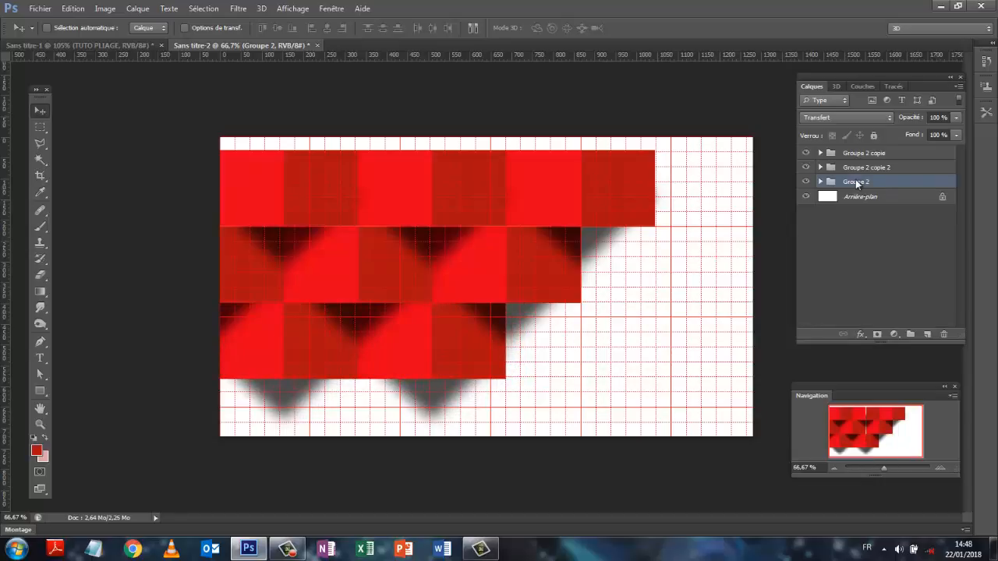
- Hide the grid and nudge Groupe 2 copie 2 and Groupe 2 up to close the thin white gaps between the rows
left_click(294, 8)
left_click(327, 182)
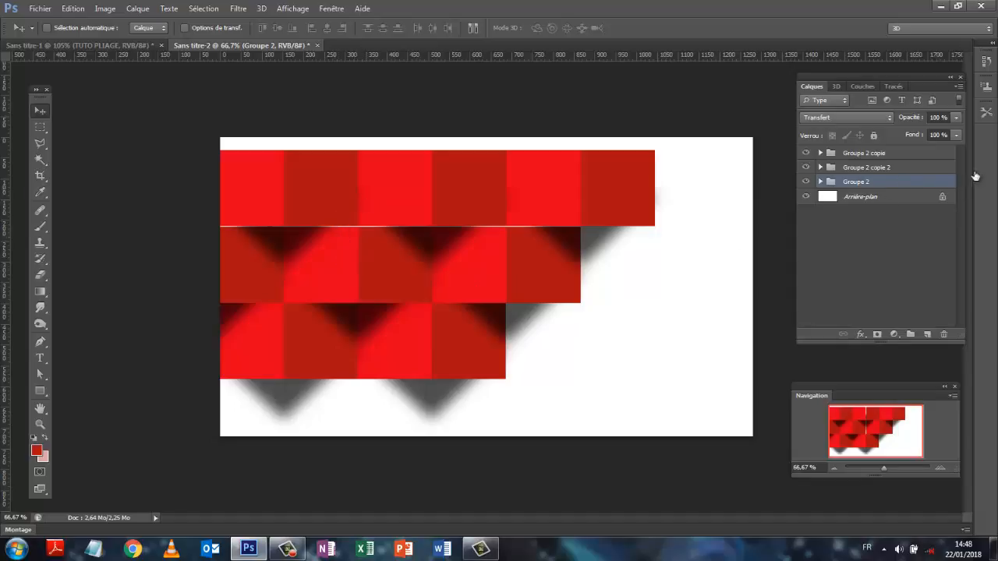
left_click(860, 168)
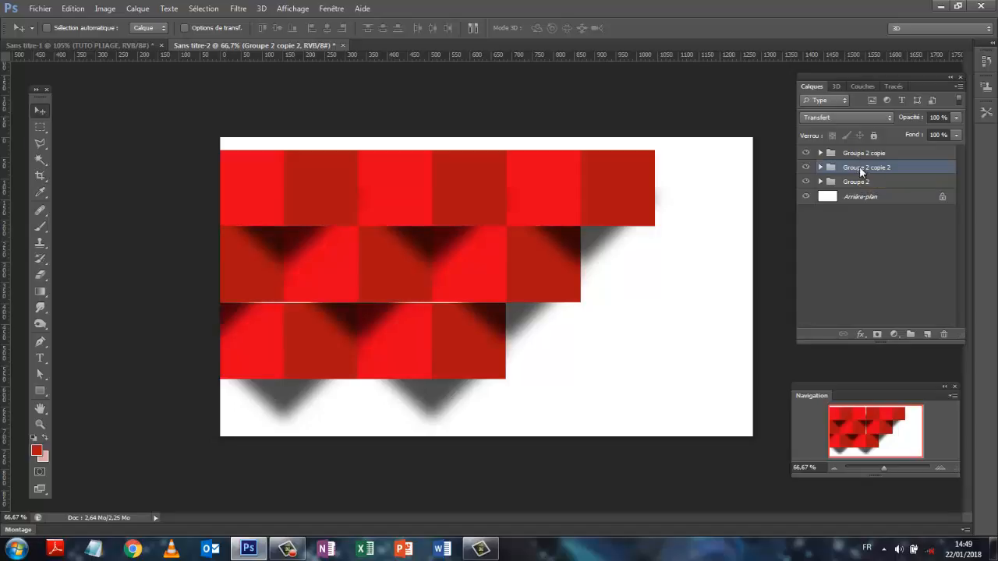
left_click(865, 186)
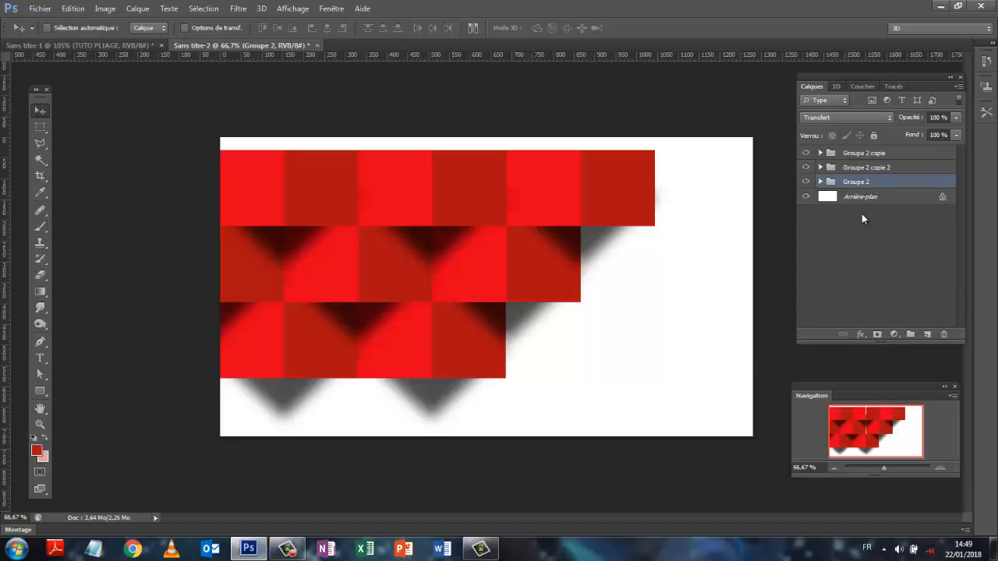
- Hide the Arrière-plan layer and select Groupe 2 copie, Groupe 2 copie 2 and Groupe 2 together
left_click(807, 196)
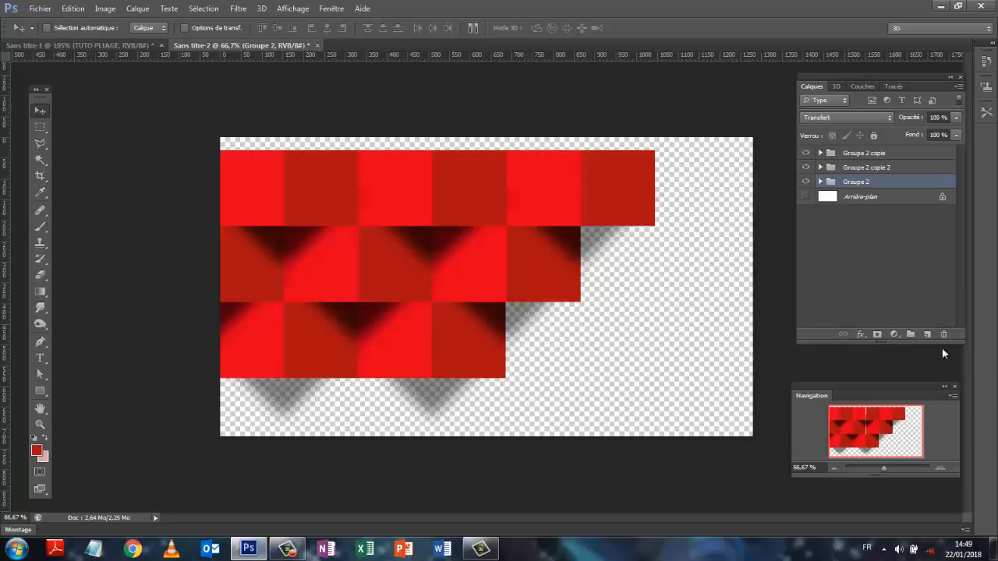
left_click(860, 156, "shift")
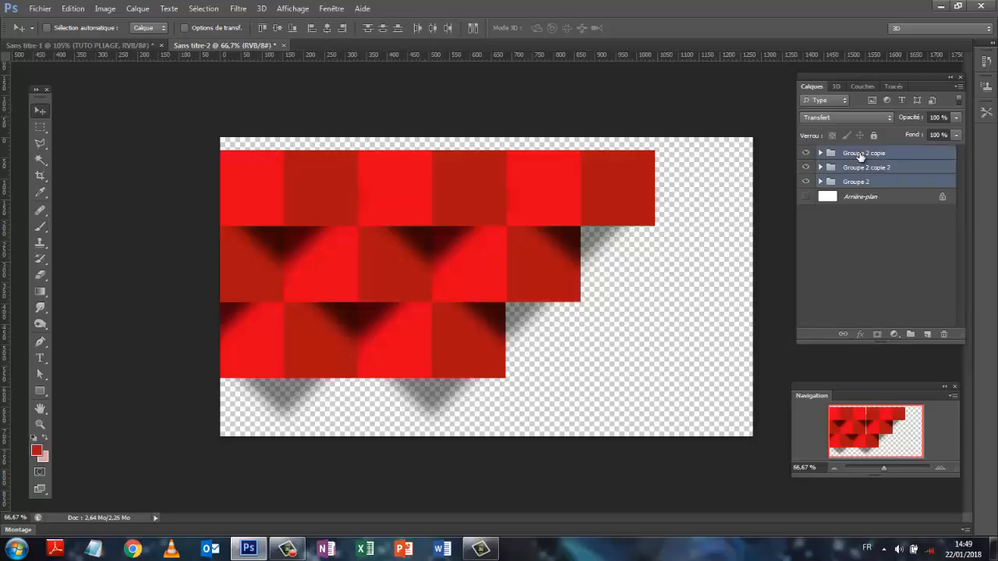
key("ctrl+j")
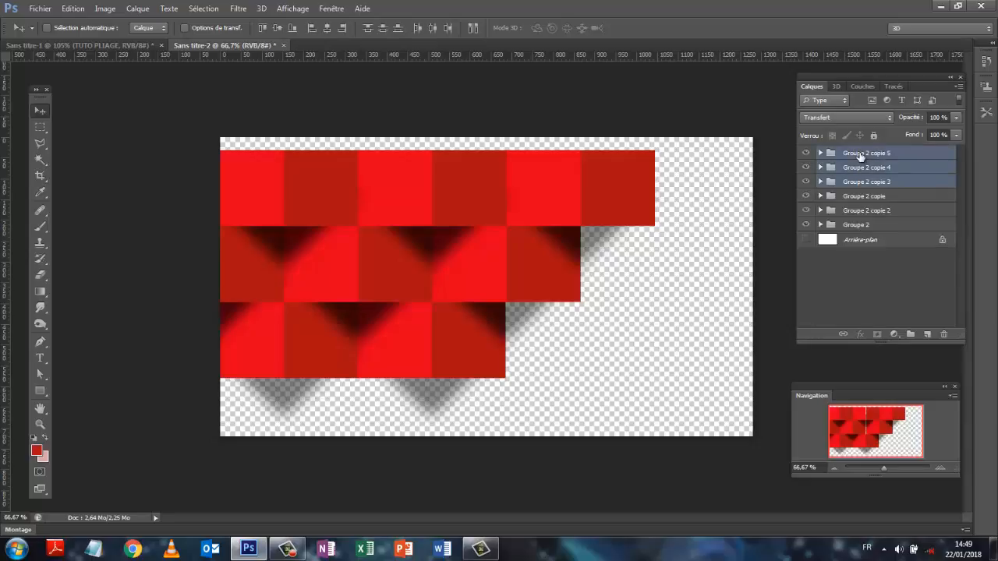
left_click(73, 8)
left_click(84, 24)
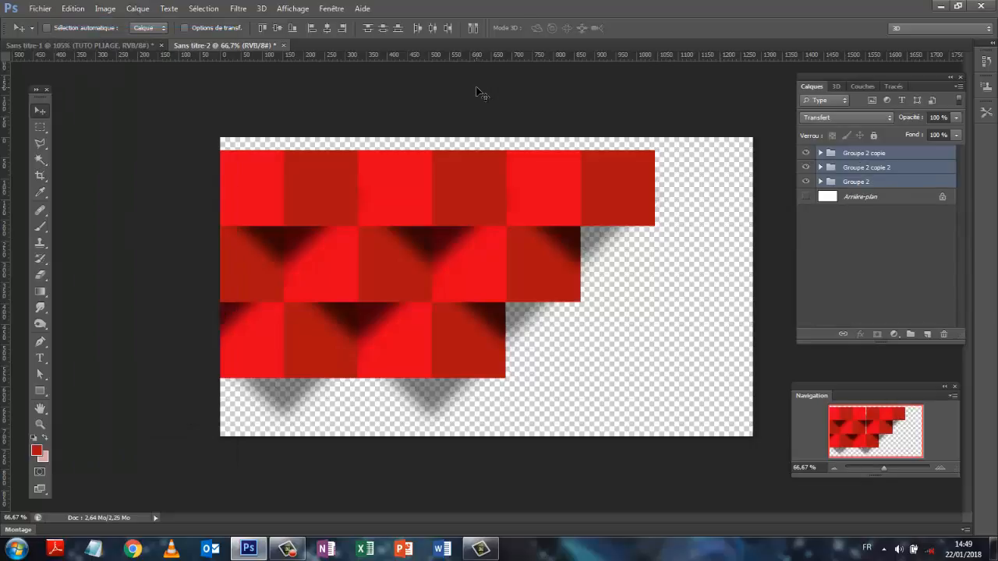
- Group the three selected row groups and stamp the visible pattern onto a new merged layer, leaving the source group hidden
key("ctrl+g")
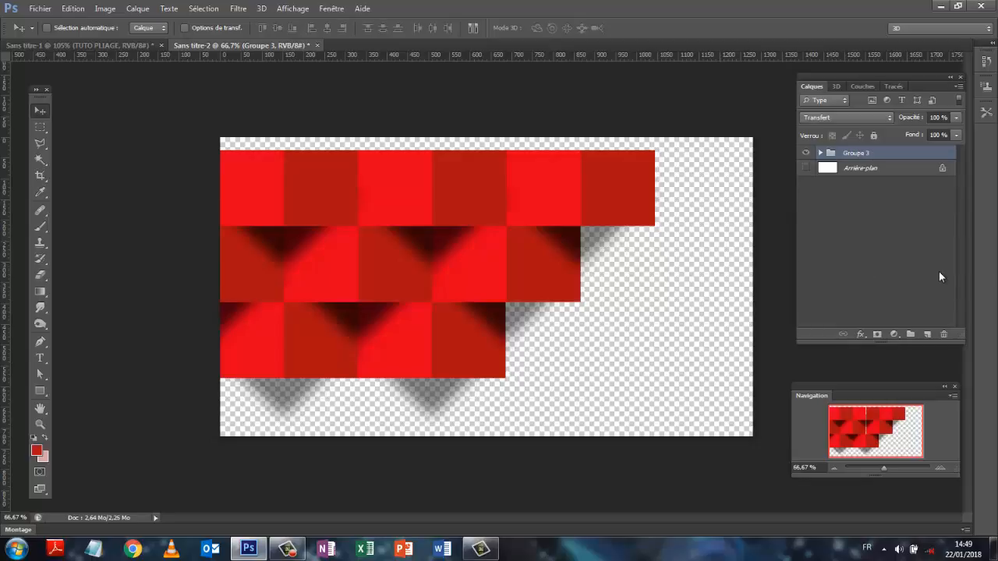
key("ctrl+alt+shift+e")
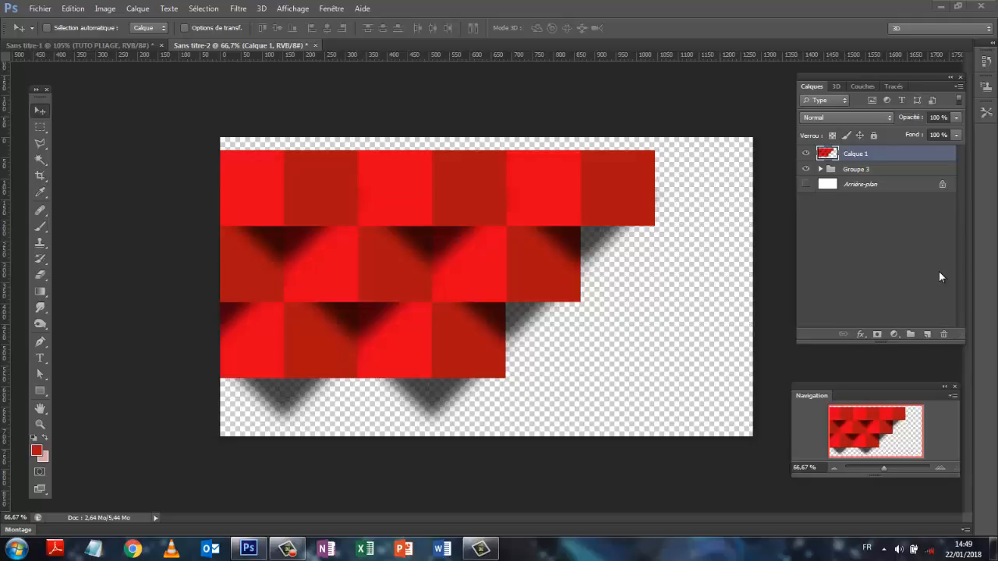
left_click(650, 139)
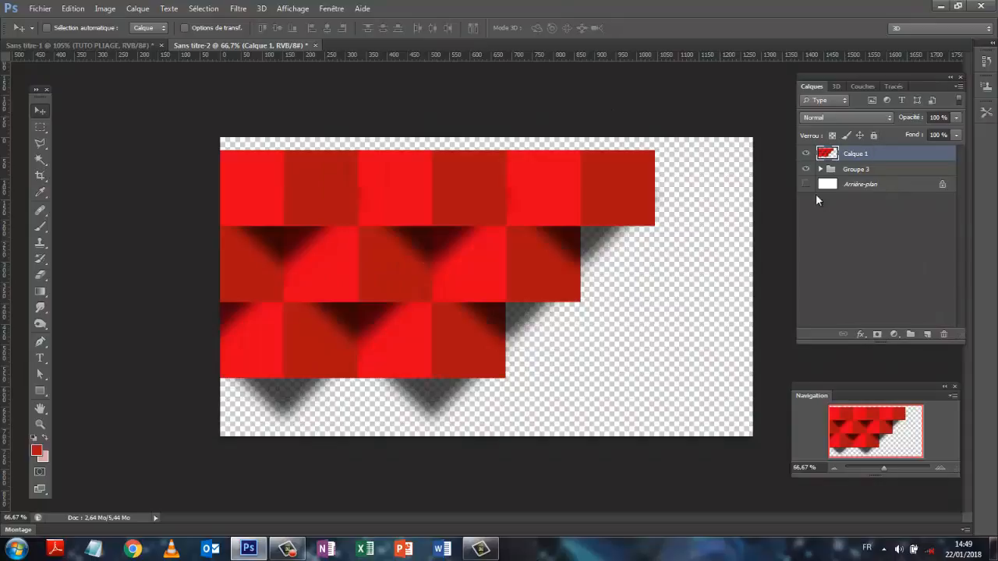
left_click(806, 169)
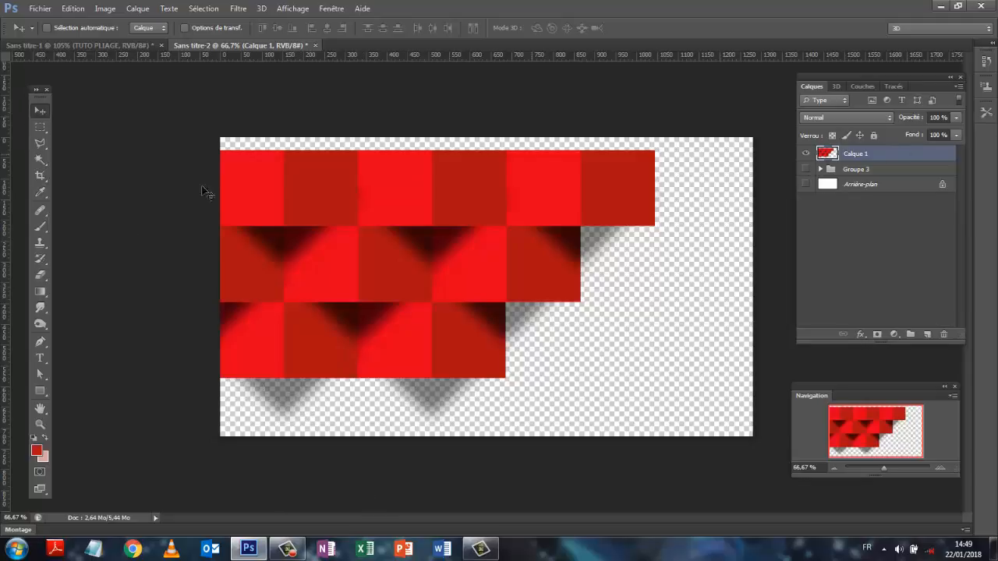
- Delete the shadows hanging below the third row from Calque 1 using a rectangular selection, and clear the selection
left_click(40, 127)
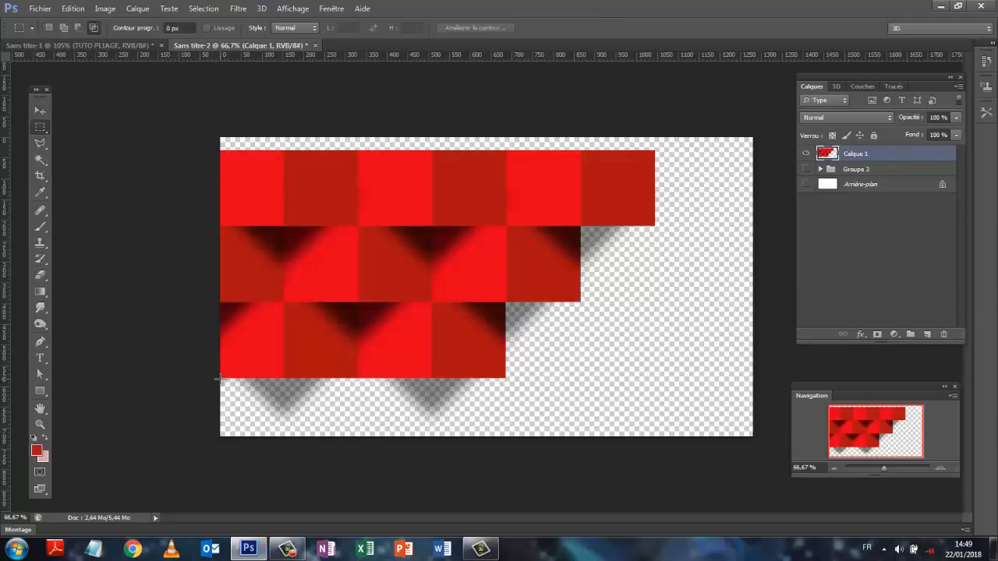
left_click_drag(220, 379, 565, 436)
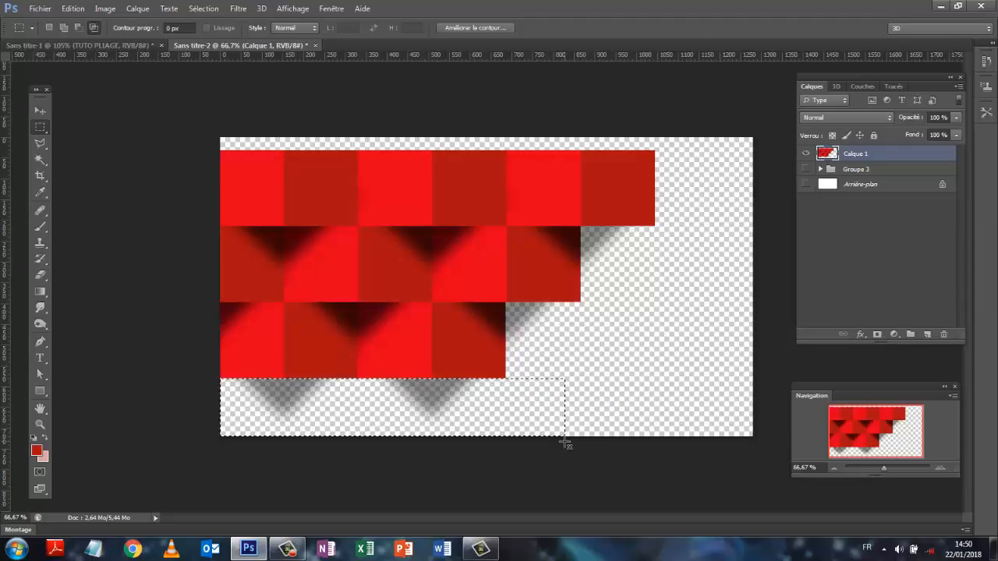
key("Delete")
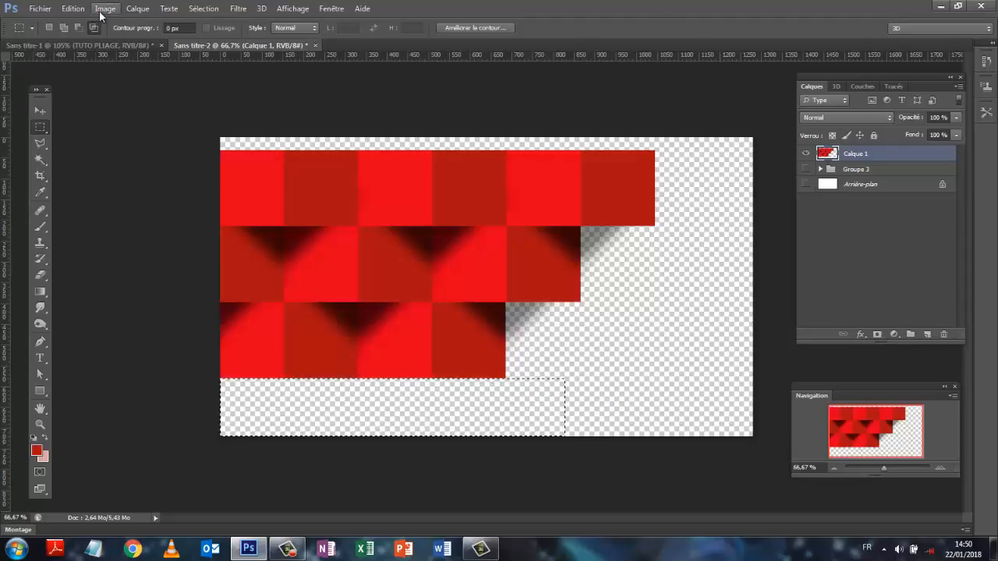
left_click(882, 229)
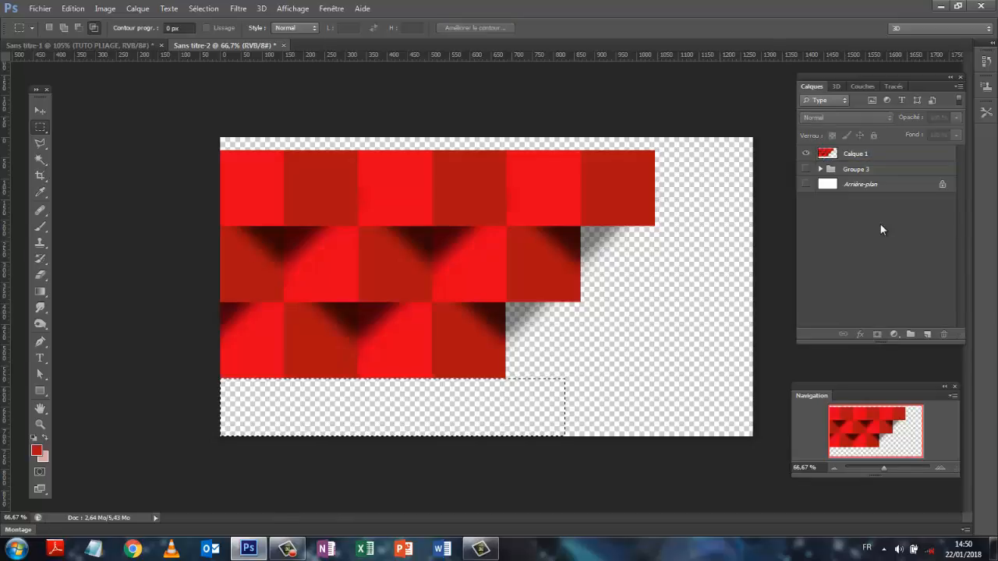
left_click(203, 8)
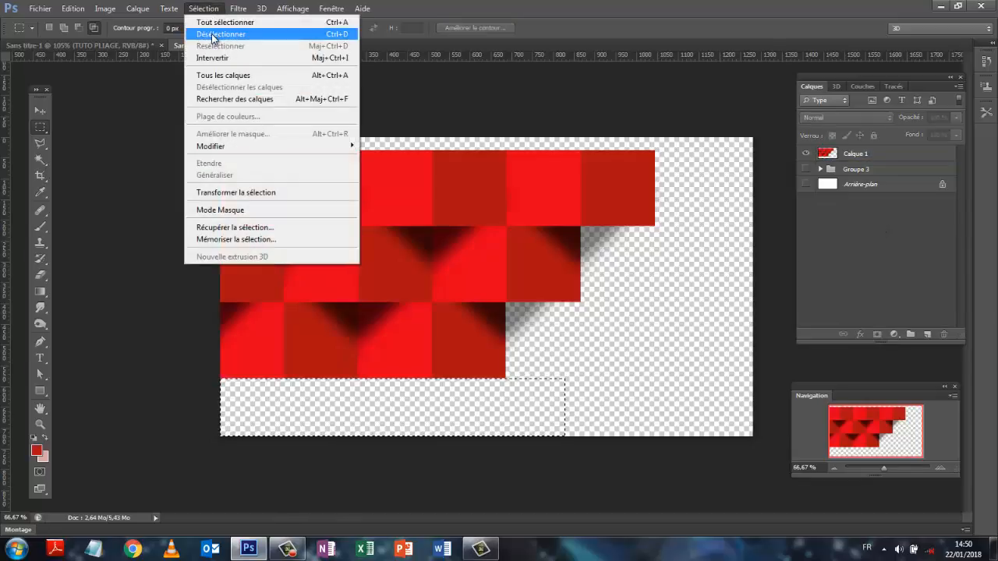
left_click(212, 31)
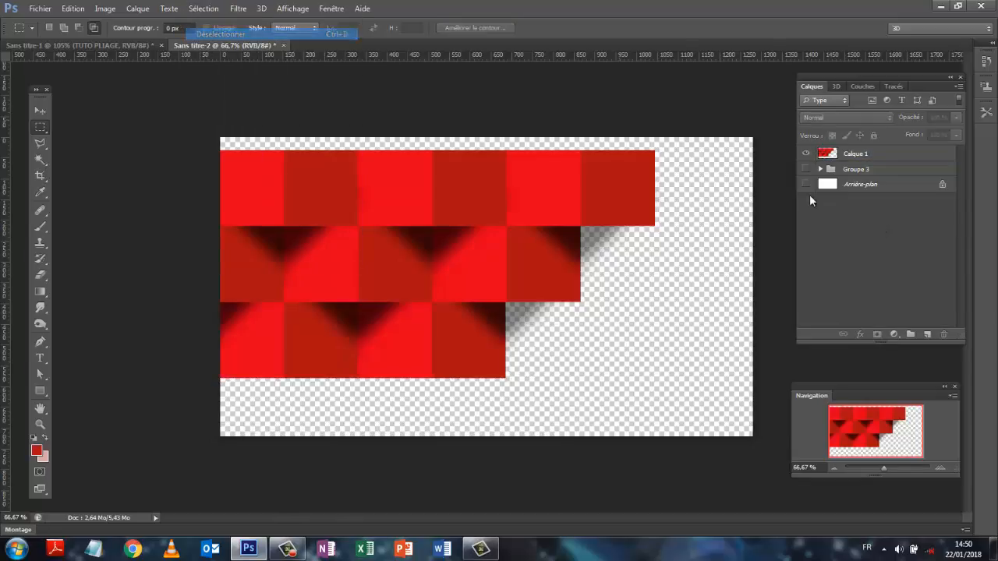
- Convert the Arrière-plan background into a regular, visible layer named Calque 0 in Normal mode at 100% opacity
left_click(872, 187)
double_click(872, 185)
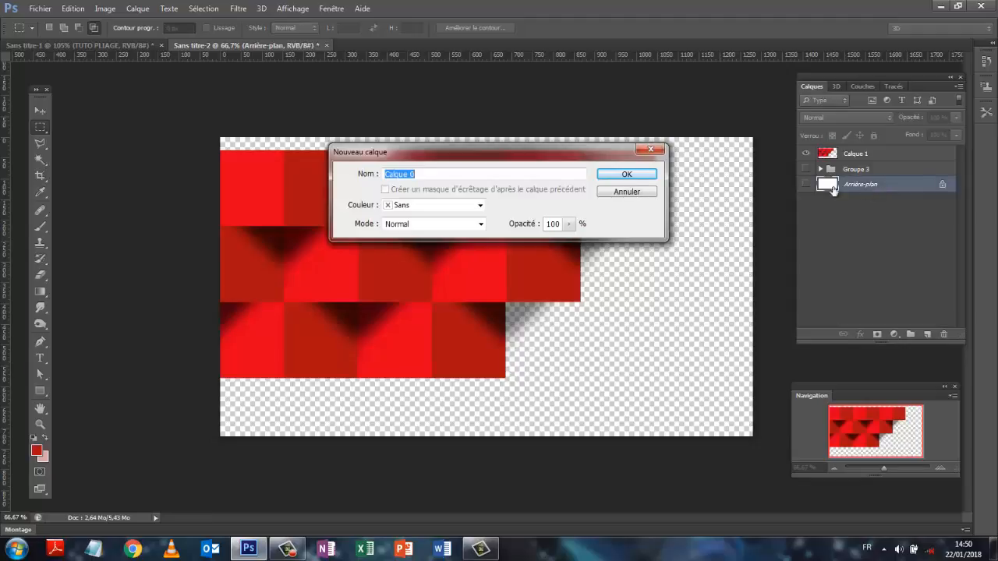
left_click(628, 172)
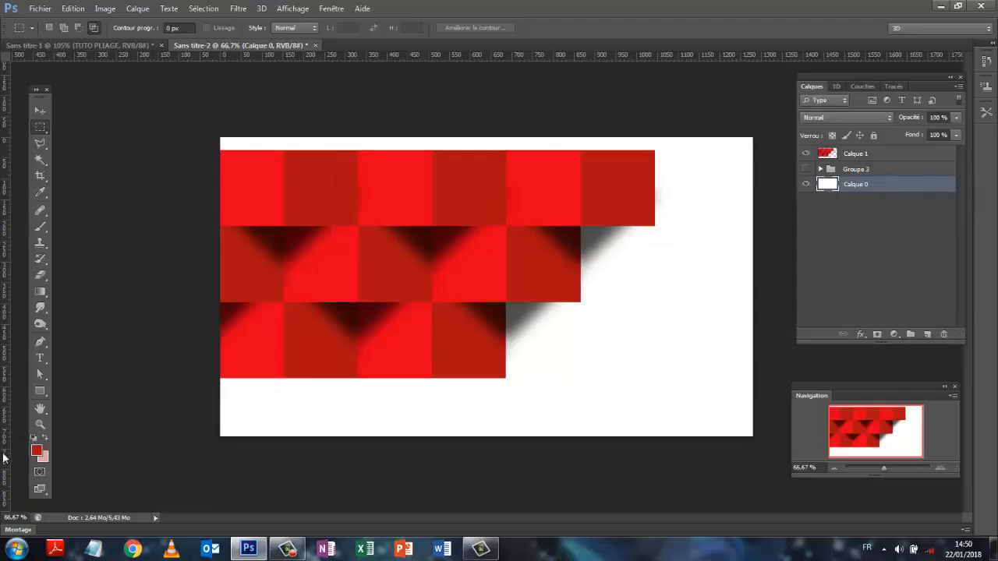
left_click(71, 8)
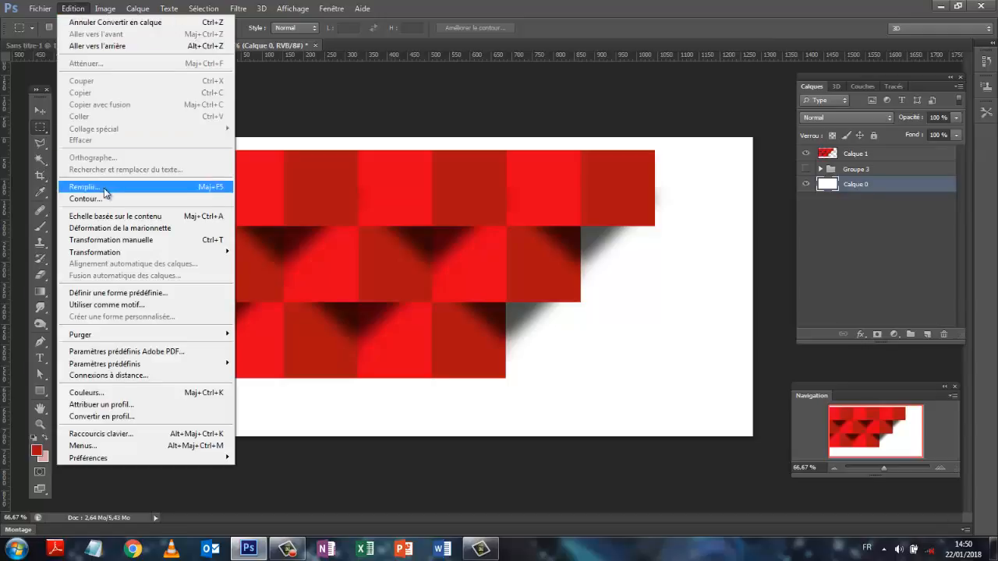
left_click(100, 186)
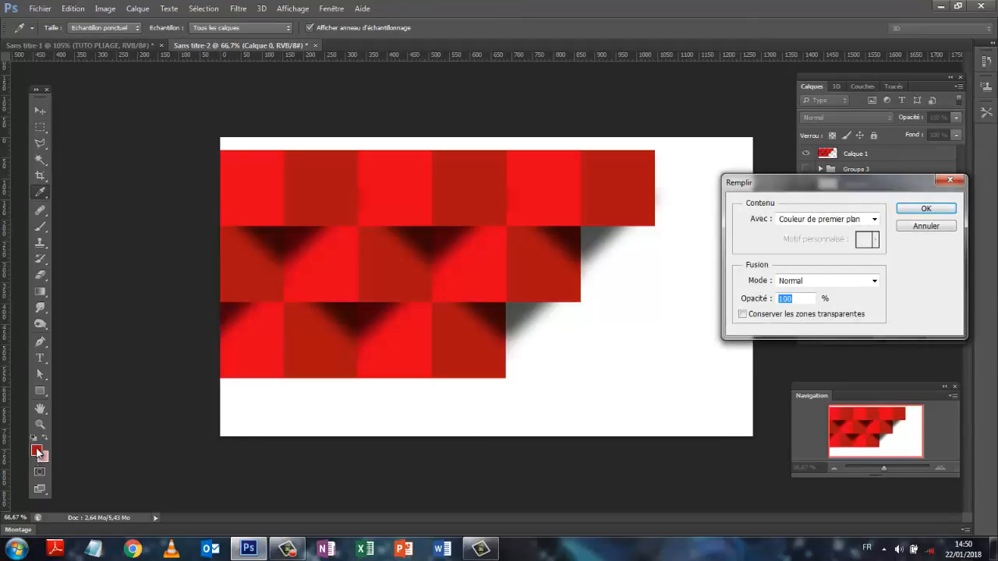
left_click(927, 227)
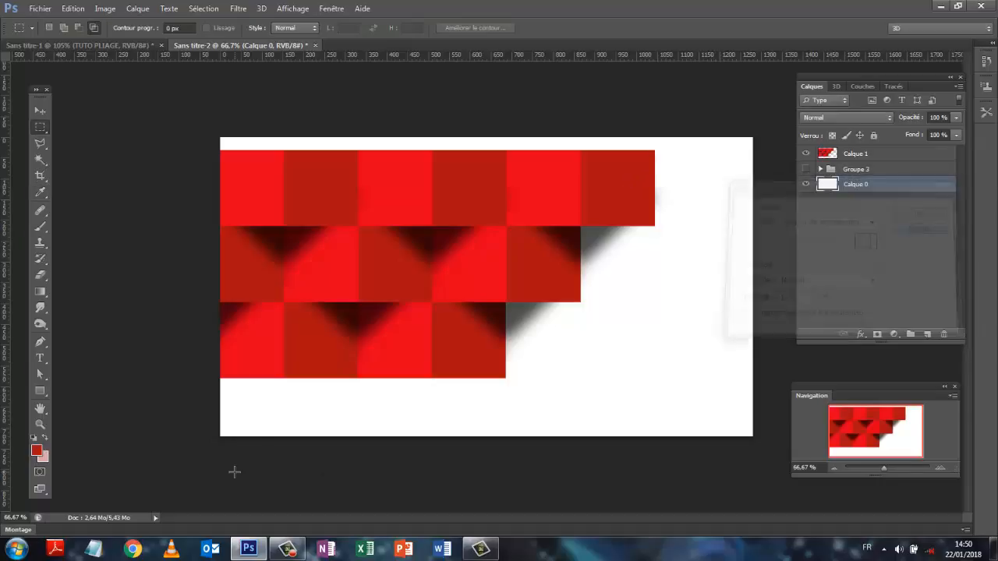
- Fill the Calque 0 background layer with the dark red foreground colour in Normal mode at 100% opacity
left_click(41, 194)
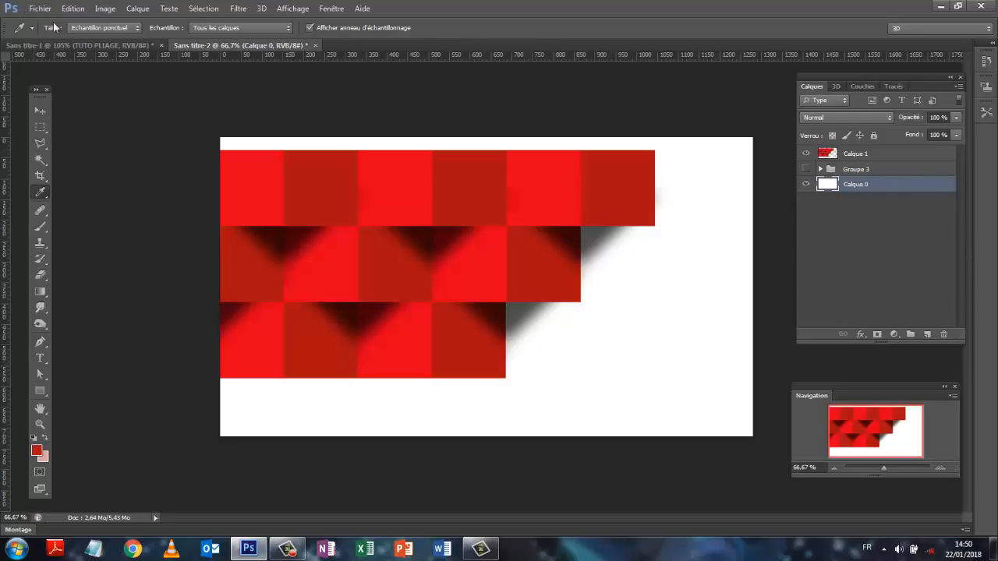
left_click(72, 9)
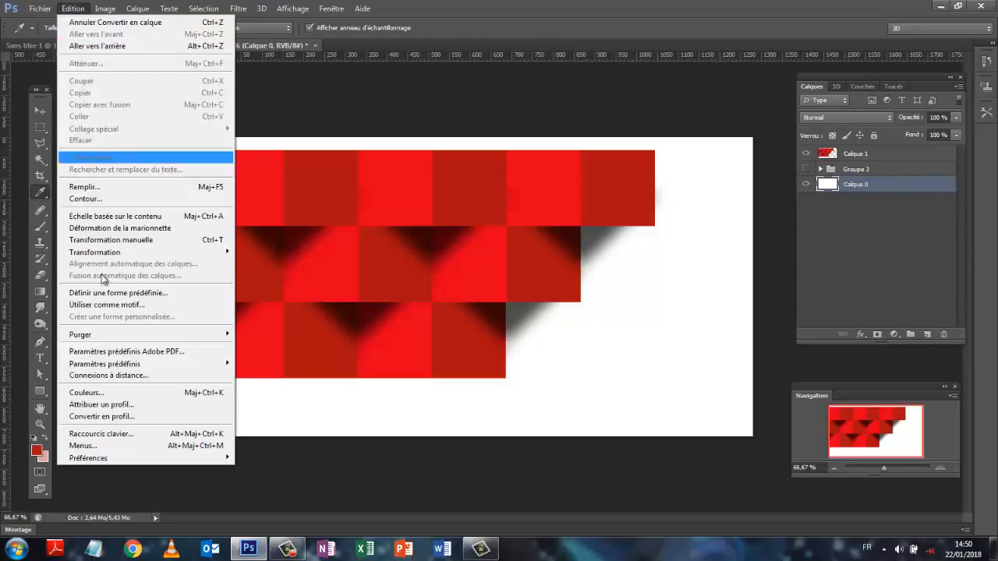
left_click(86, 186)
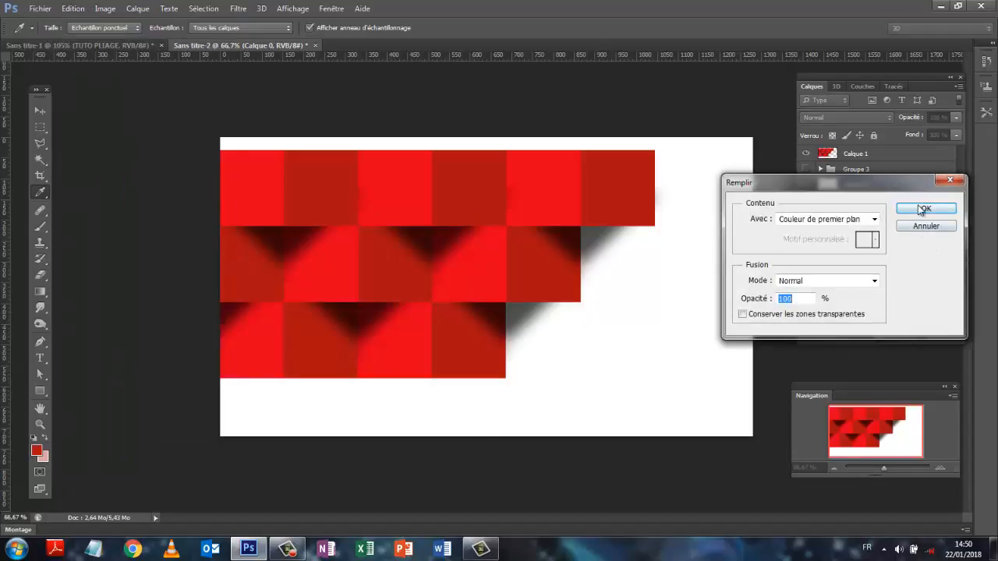
left_click(925, 209)
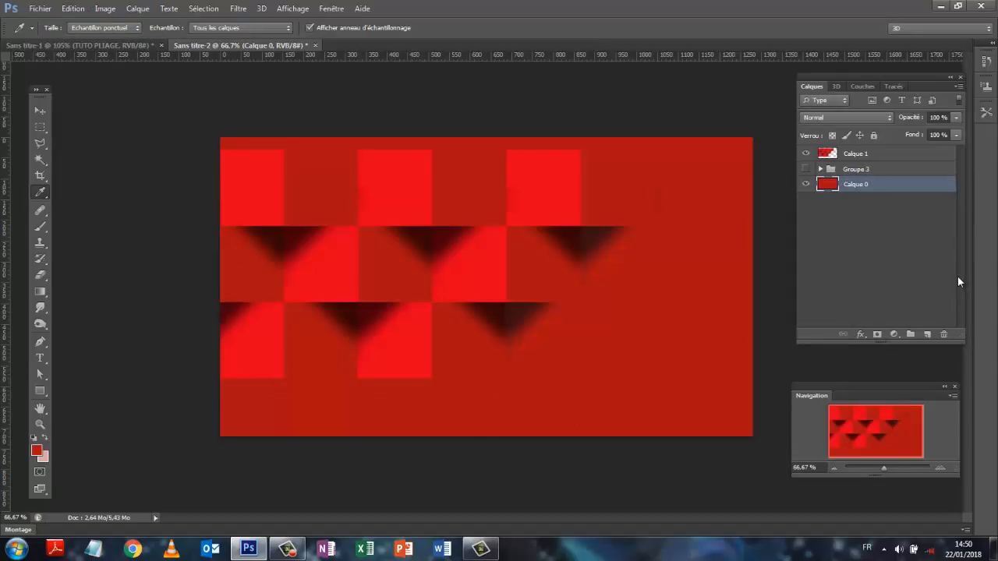